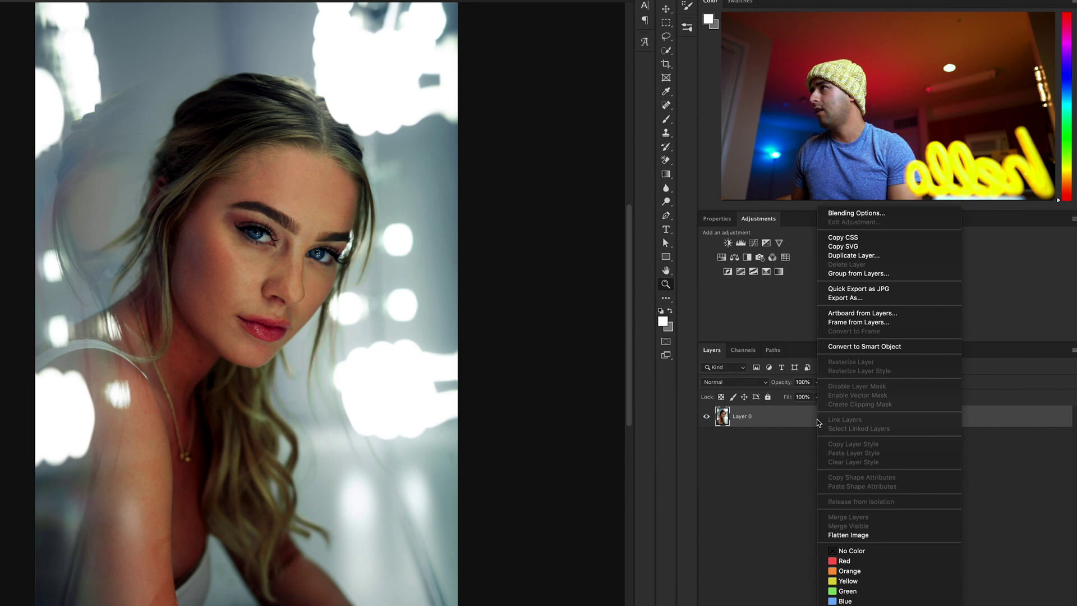
# - Duplicate Layer 0 and name the copy "light"
pyautogui.click(794, 452)
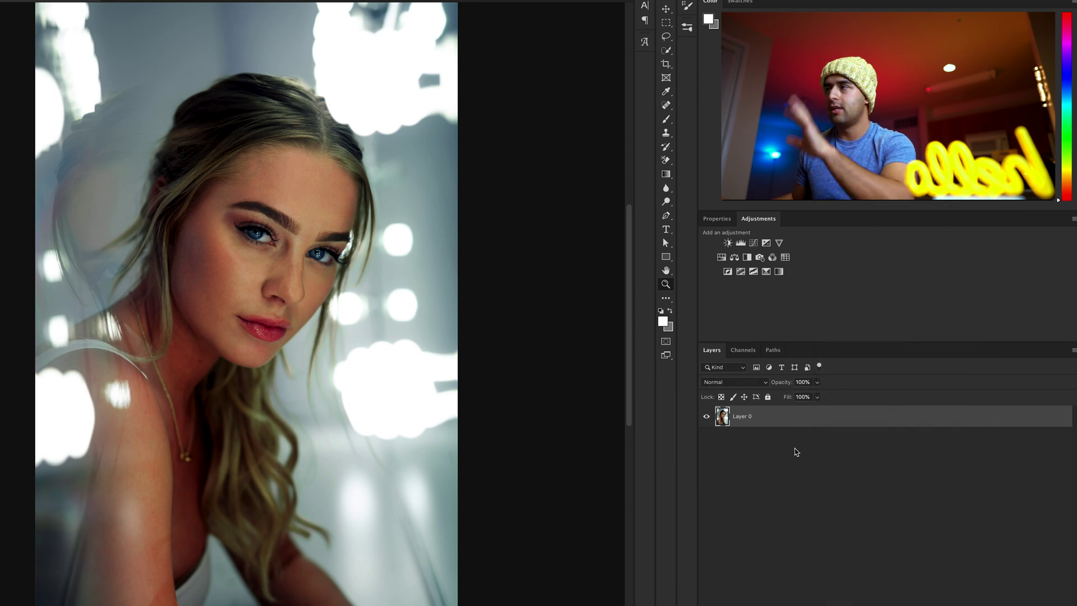
pyautogui.rightClick(822, 423)
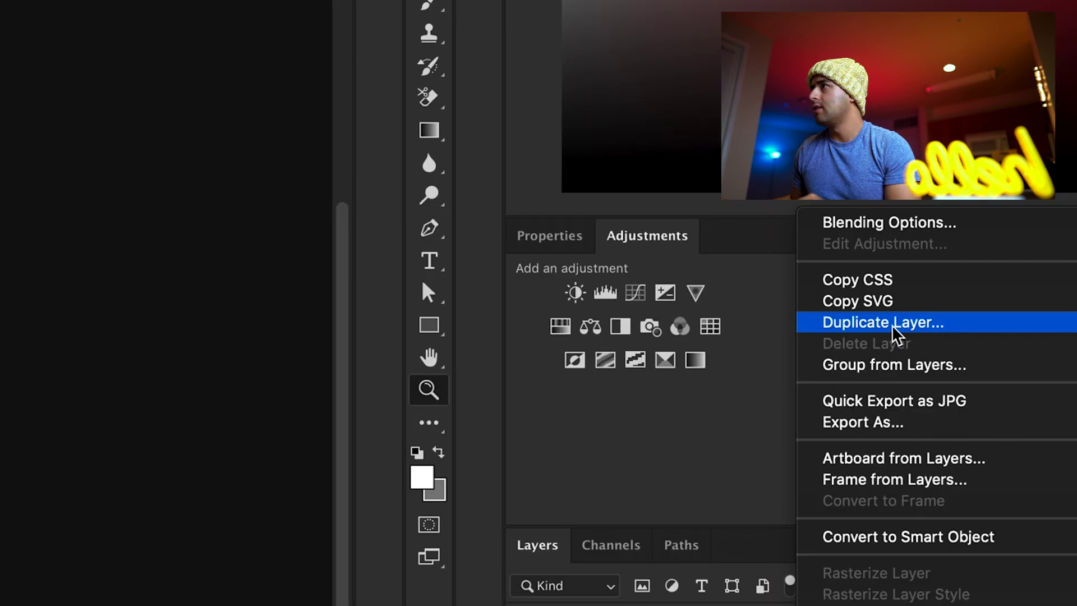
pyautogui.click(866, 261)
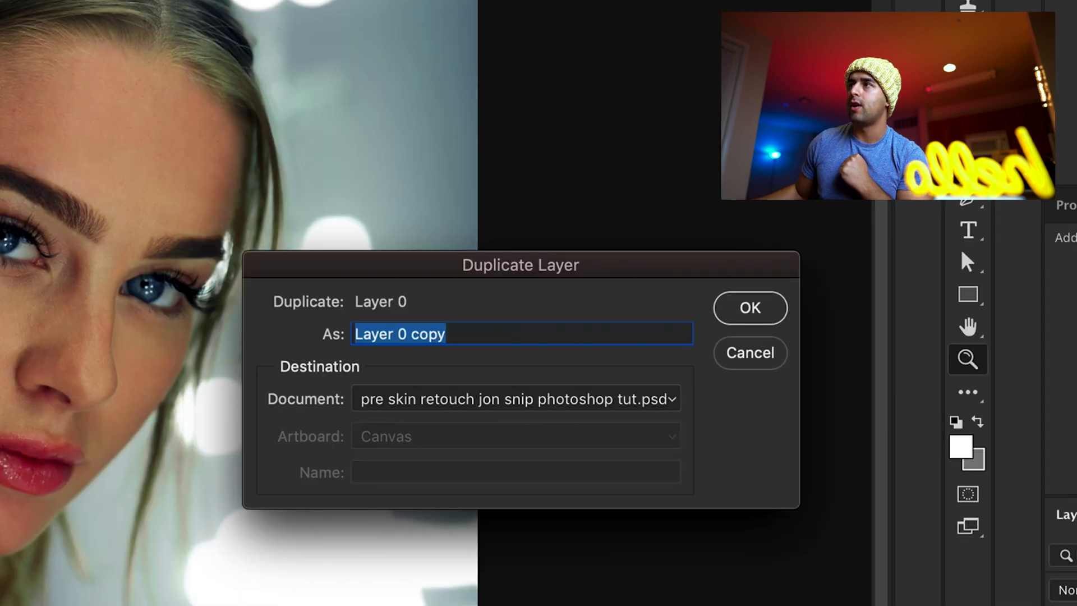
pyautogui.write('light')
pyautogui.press('Return')
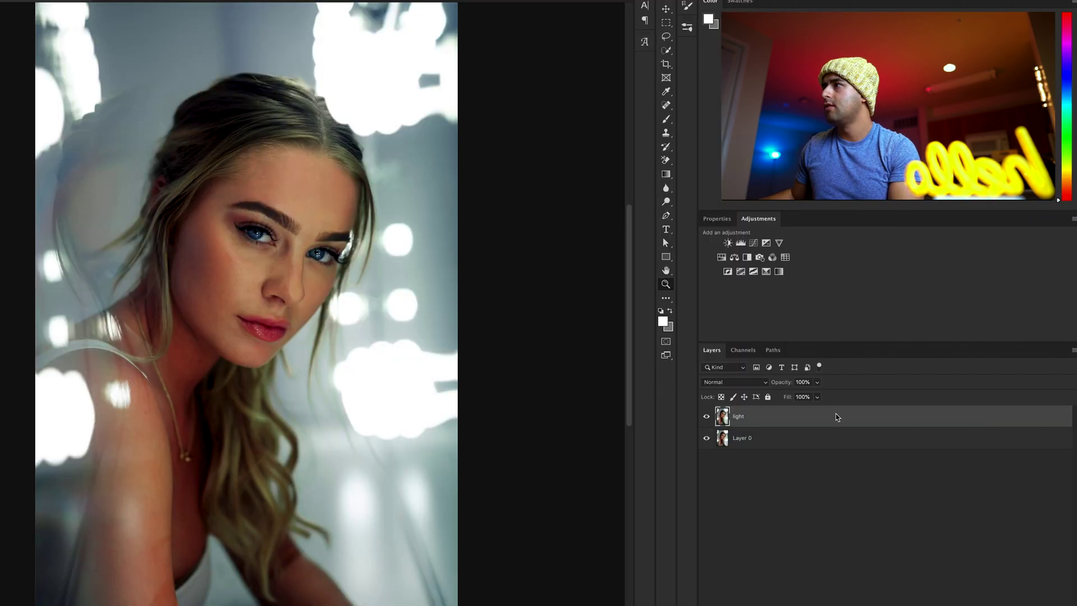
# - Duplicate the light layer and name the copy "dark"
pyautogui.rightClick(837, 416)
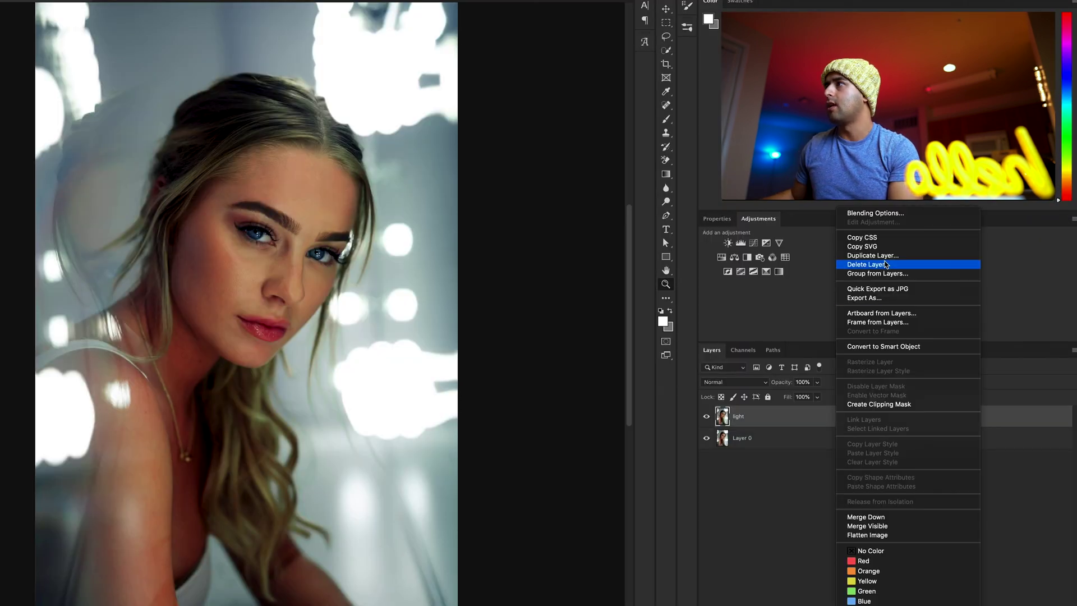
pyautogui.click(861, 253)
pyautogui.write('dark')
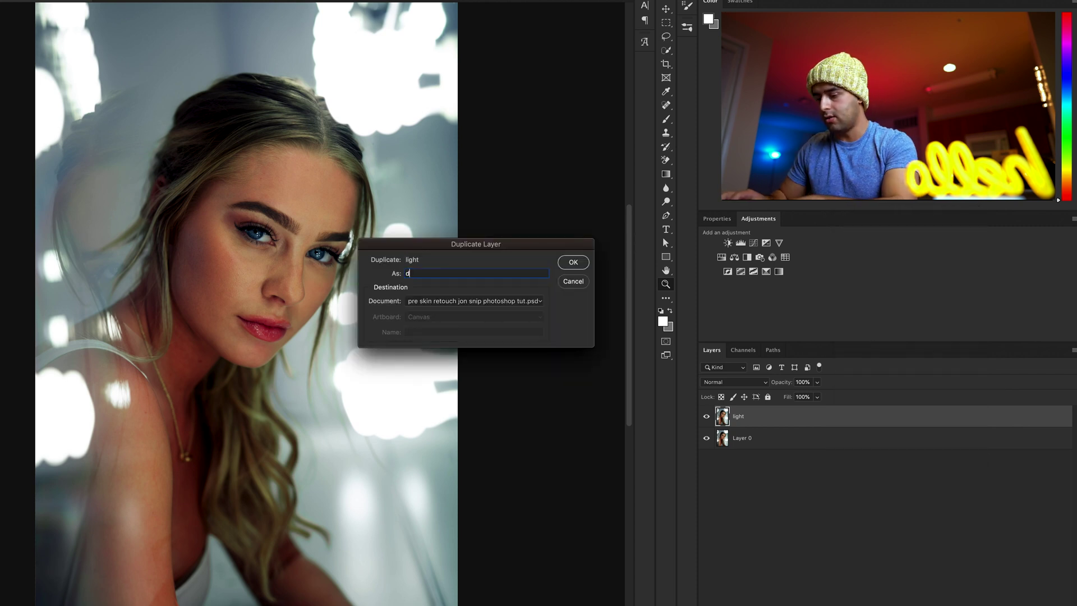
pyautogui.click(581, 270)
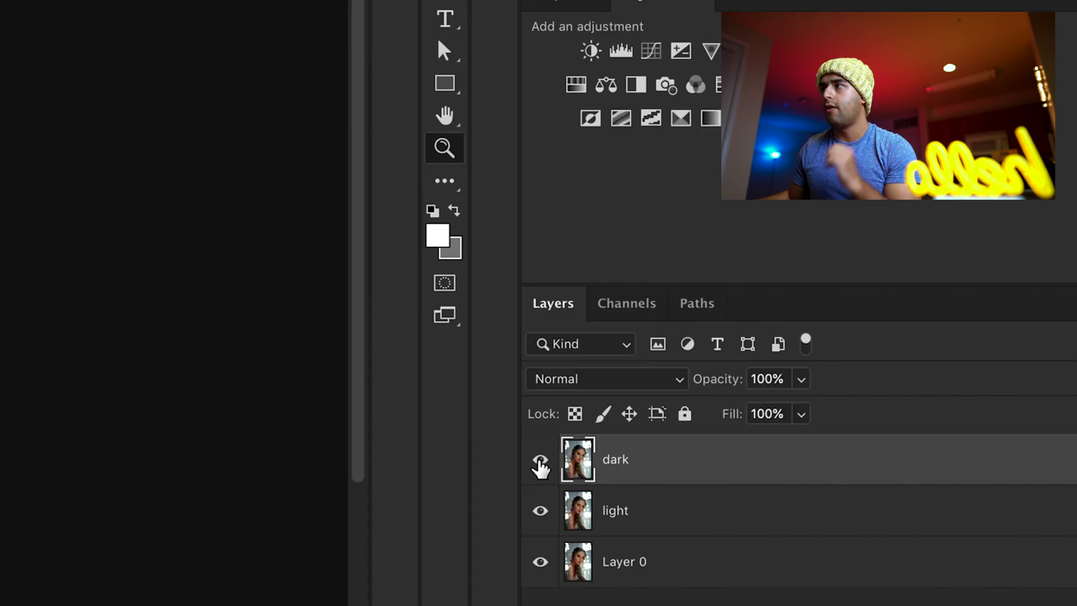
# - Hide the dark layer and set the light layer's blend mode to Screen
pyautogui.click(540, 460)
pyautogui.click(666, 514)
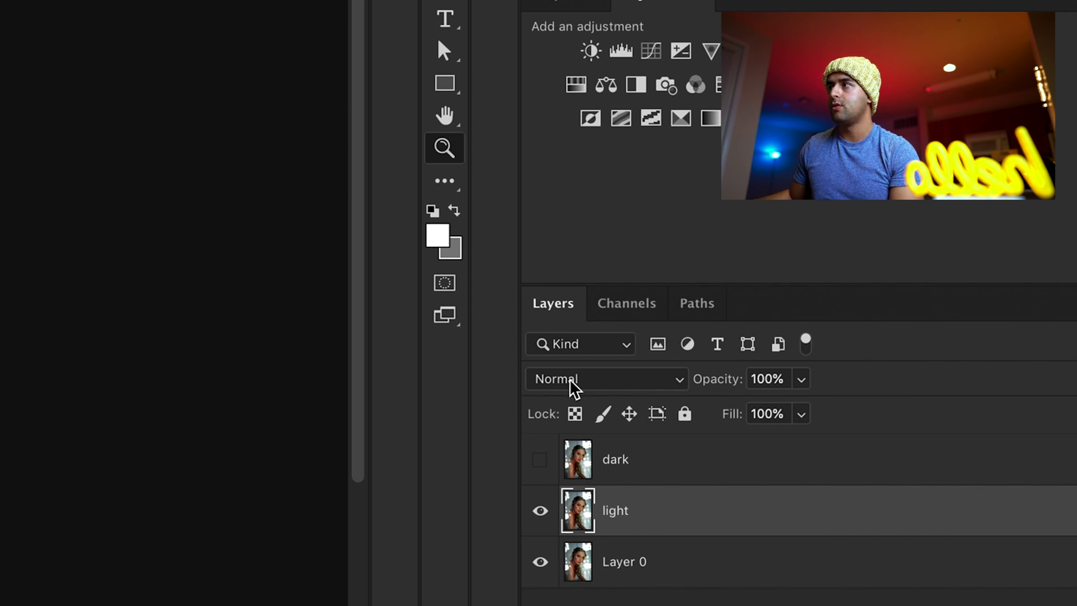
pyautogui.click(611, 381)
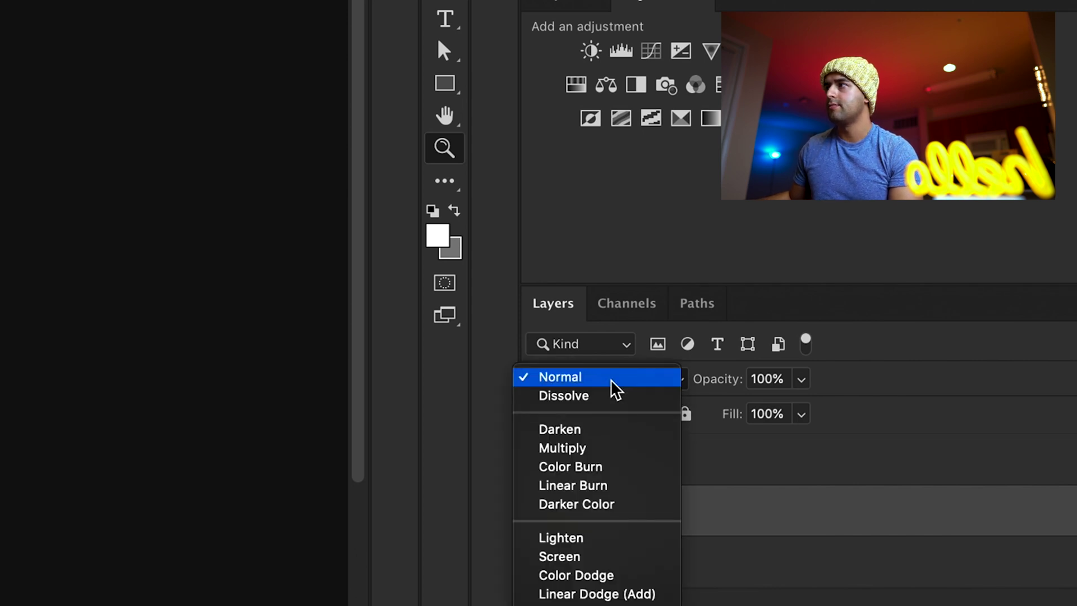
pyautogui.click(627, 555)
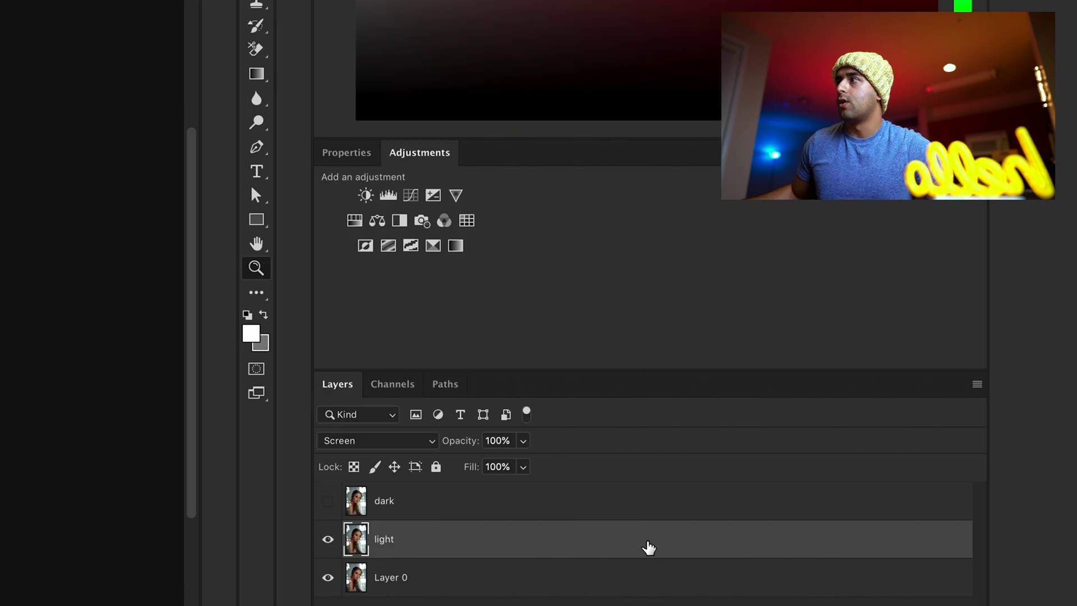
# - In the light layer's blending options, split the Blend If Underlying Layer shadow slider to 138 / 255 and apply it
pyautogui.doubleClick(648, 547)
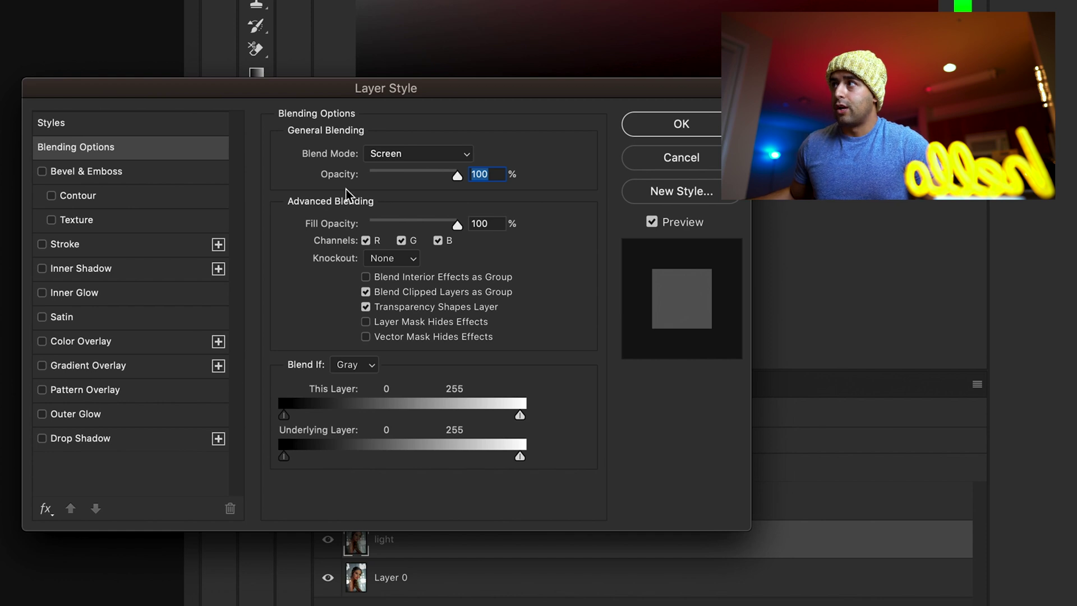
pyautogui.click(365, 292)
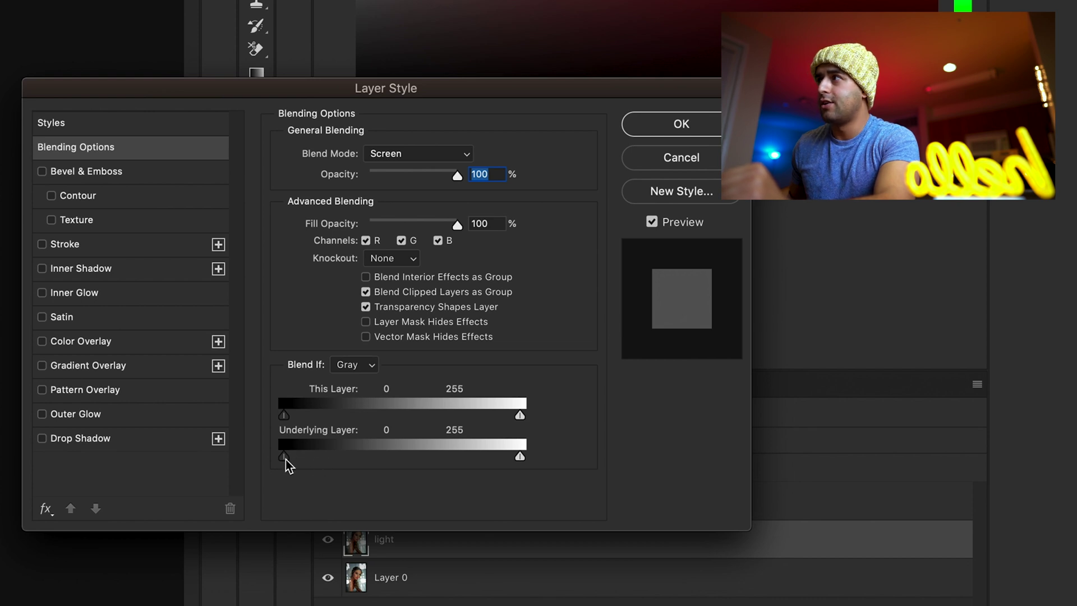
pyautogui.moveTo(285, 460); pyautogui.dragTo(364, 458)
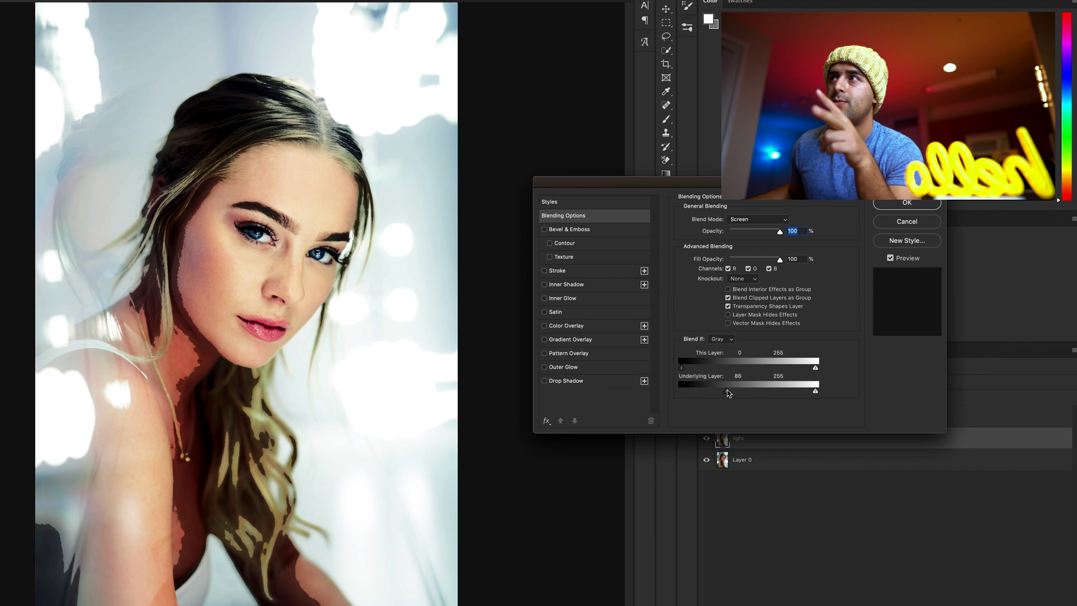
pyautogui.moveTo(728, 393); pyautogui.dragTo(743, 393)
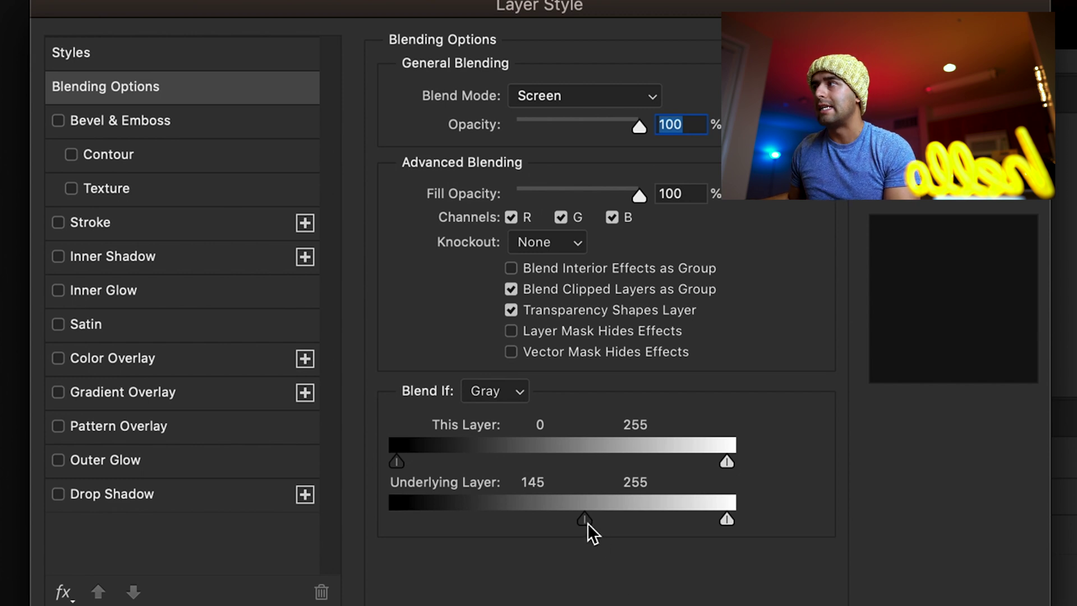
pyautogui.moveTo(588, 523); pyautogui.dragTo(588, 523)
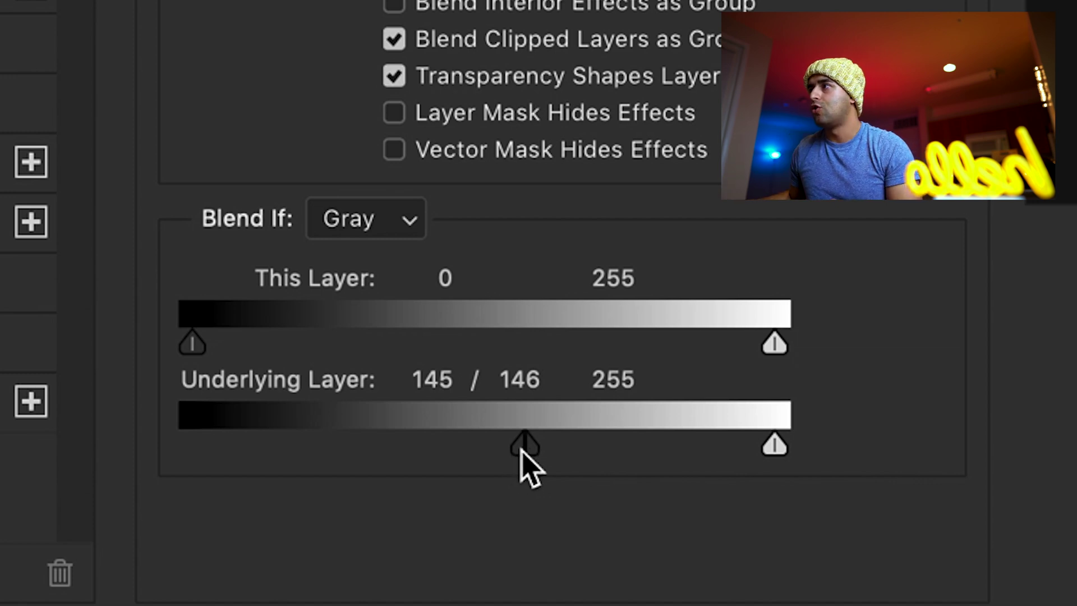
pyautogui.moveTo(526, 451); pyautogui.dragTo(471, 462)
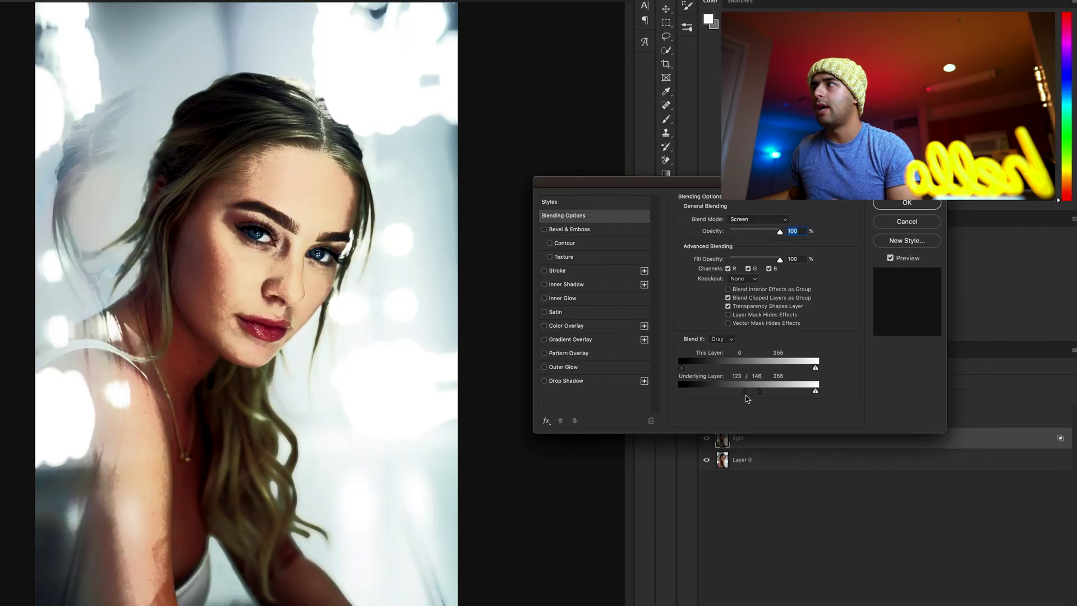
pyautogui.moveTo(746, 395); pyautogui.dragTo(796, 390)
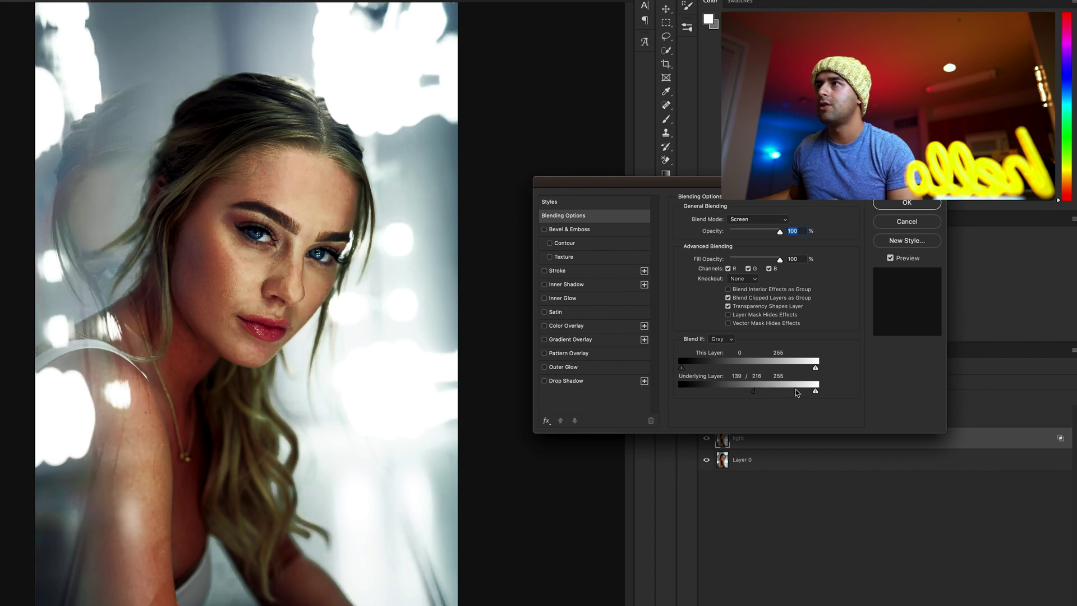
pyautogui.moveTo(689, 432); pyautogui.dragTo(759, 394)
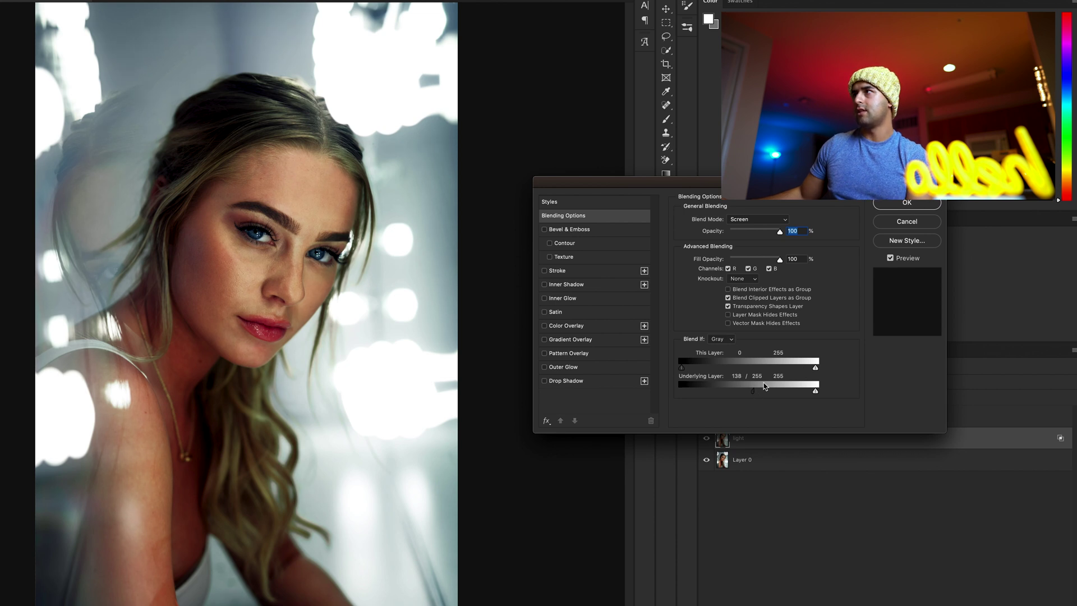
pyautogui.click(910, 202)
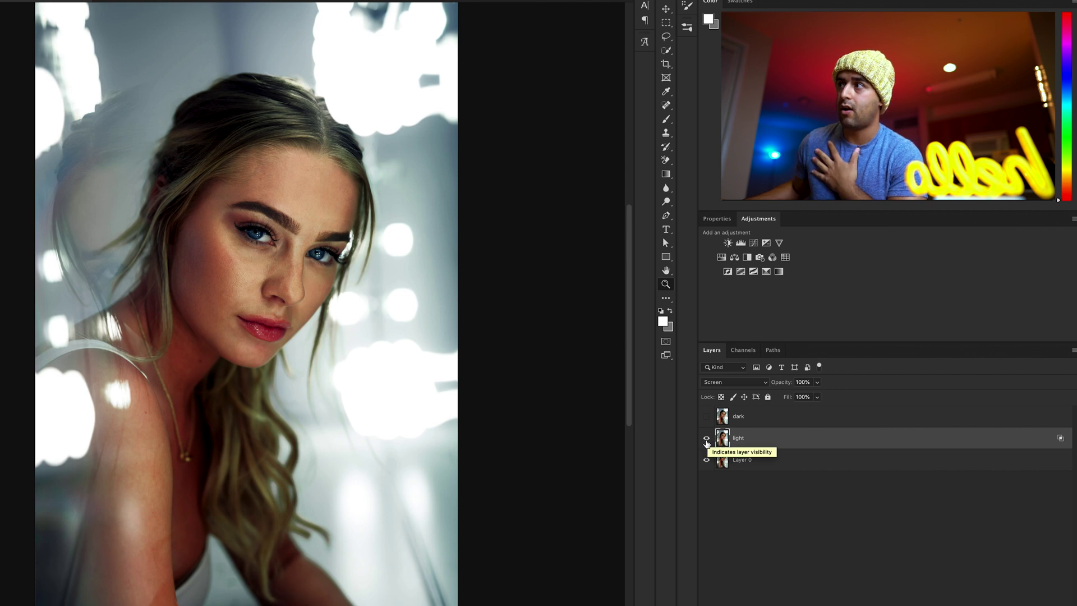
# - Show the dark layer and set its blend mode to Multiply
pyautogui.click(707, 442)
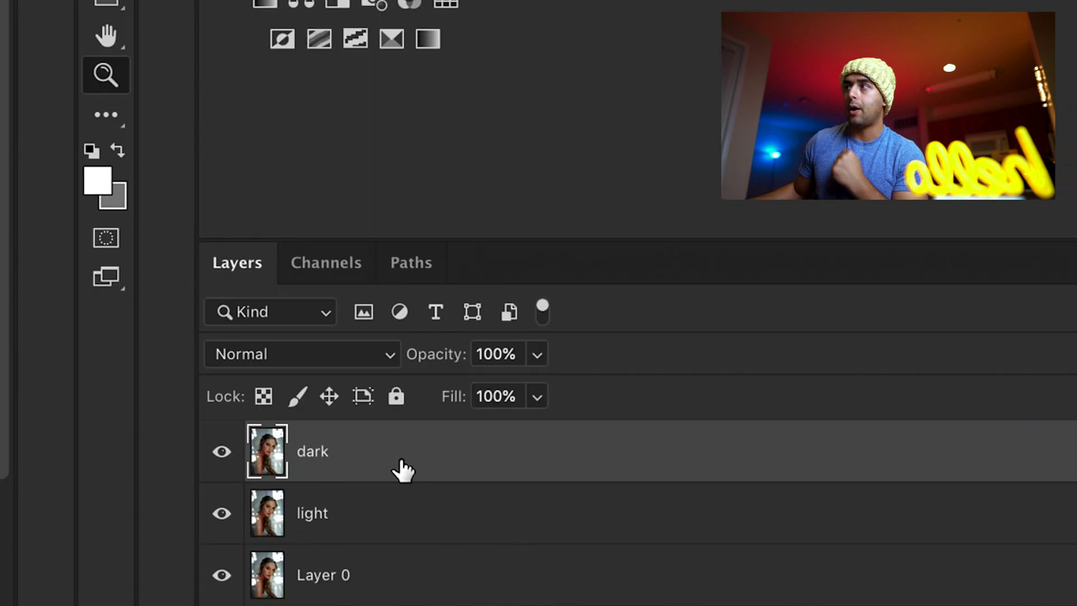
pyautogui.click(310, 360)
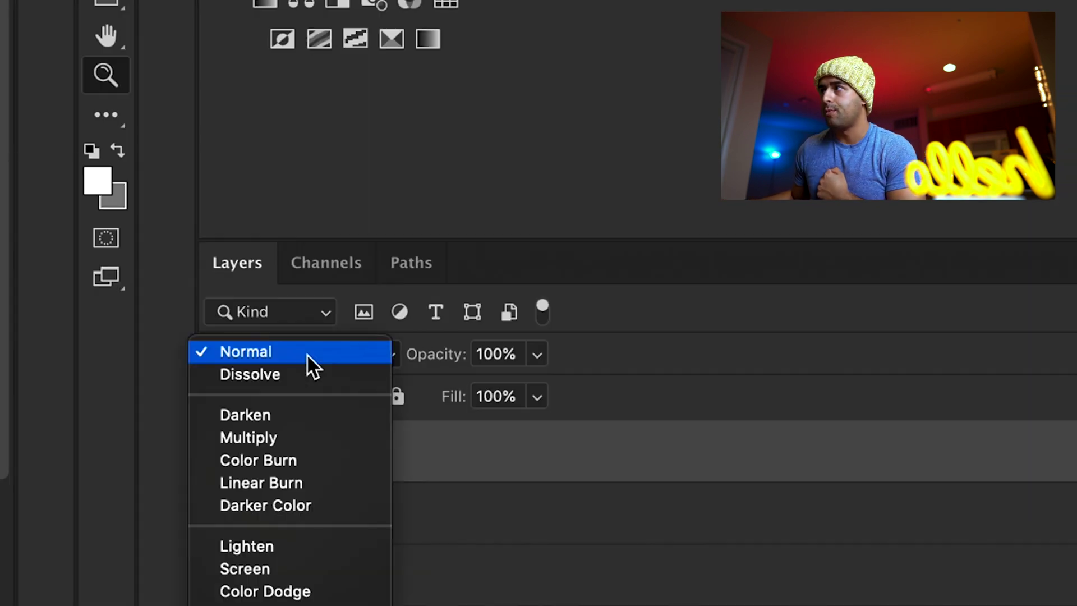
pyautogui.click(313, 441)
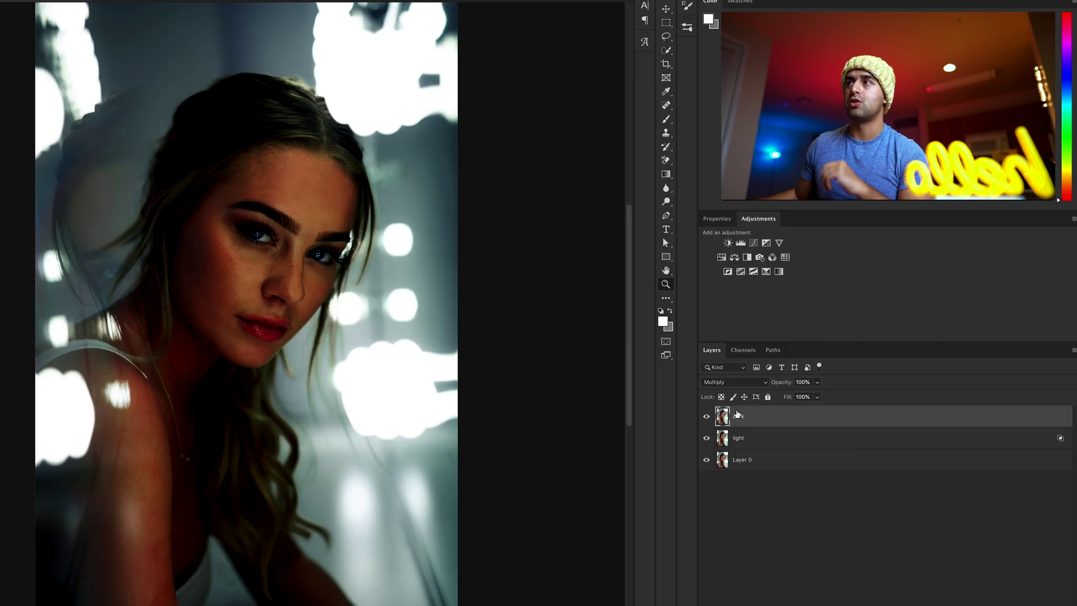
# - In the dark layer's blending options, split the Blend If Underlying Layer highlight slider to 0 / 175 and apply it
pyautogui.doubleClick(812, 418)
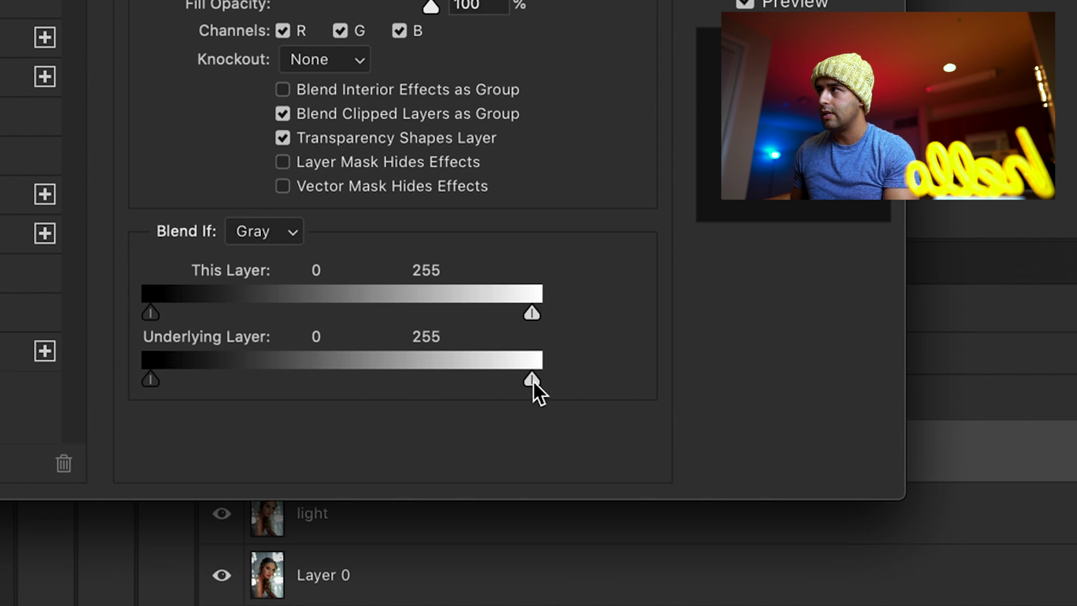
pyautogui.moveTo(532, 382); pyautogui.dragTo(437, 387)
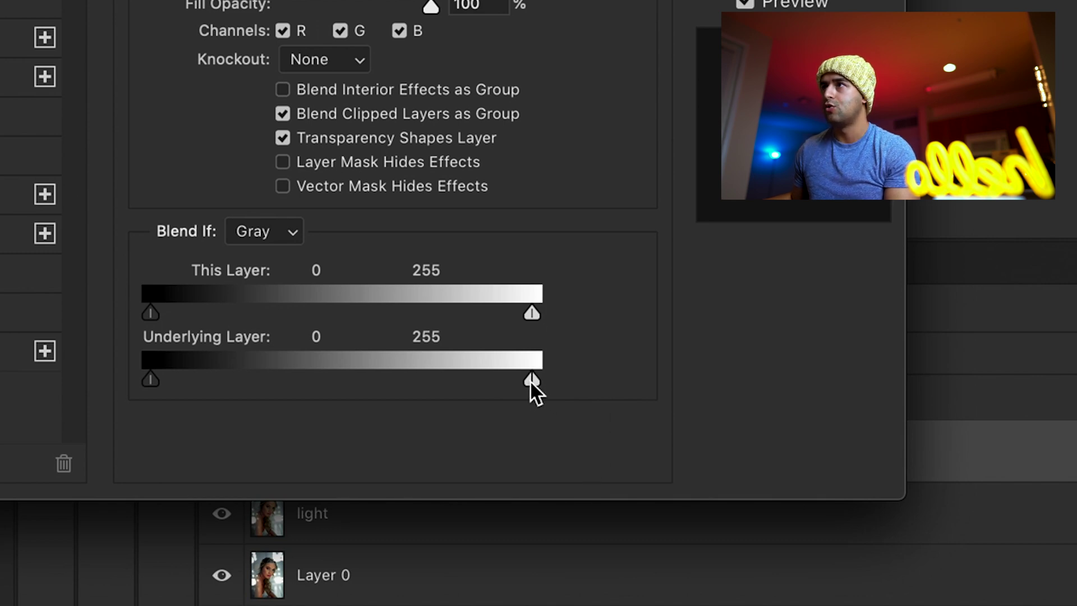
pyautogui.moveTo(780, 396); pyautogui.dragTo(689, 390)
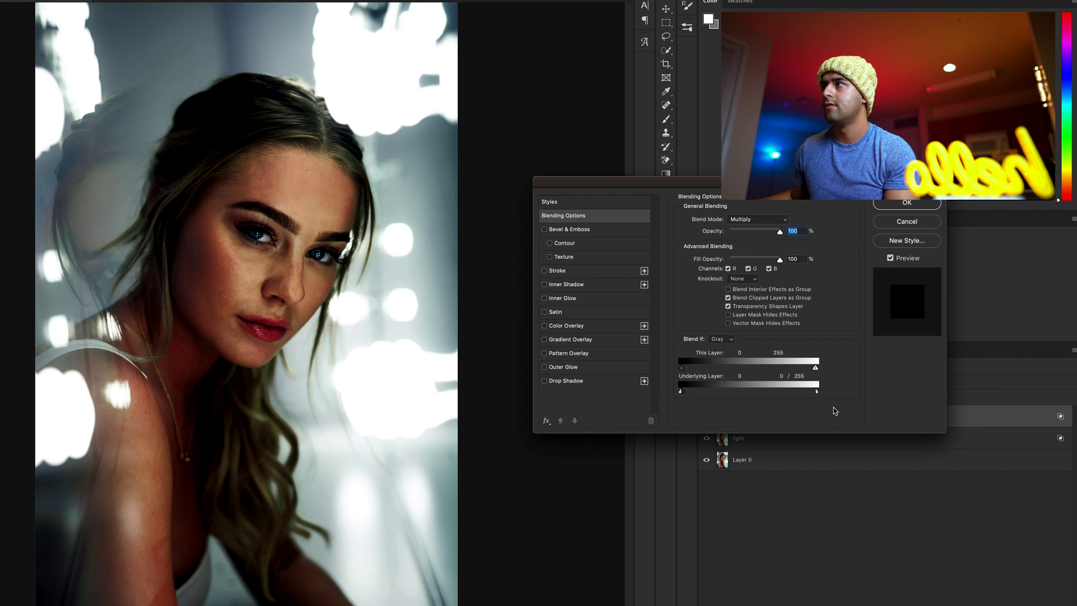
pyautogui.moveTo(802, 396)
pyautogui.mouseDown()
pyautogui.moveTo(713, 392)
pyautogui.moveTo(816, 392)
pyautogui.moveTo(788, 395)
pyautogui.mouseUp()
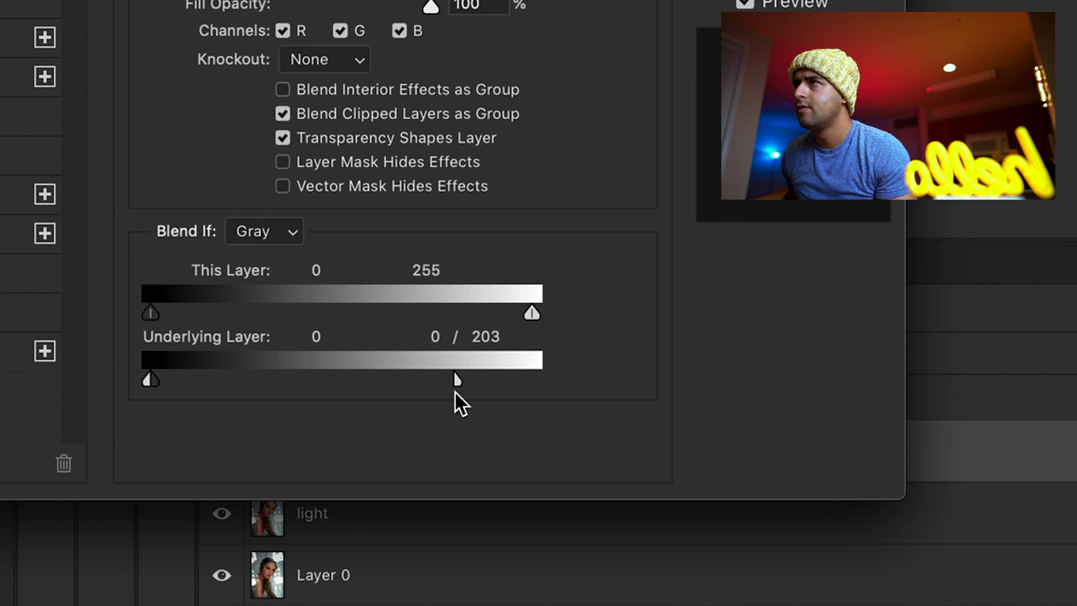
pyautogui.moveTo(455, 393); pyautogui.dragTo(392, 392)
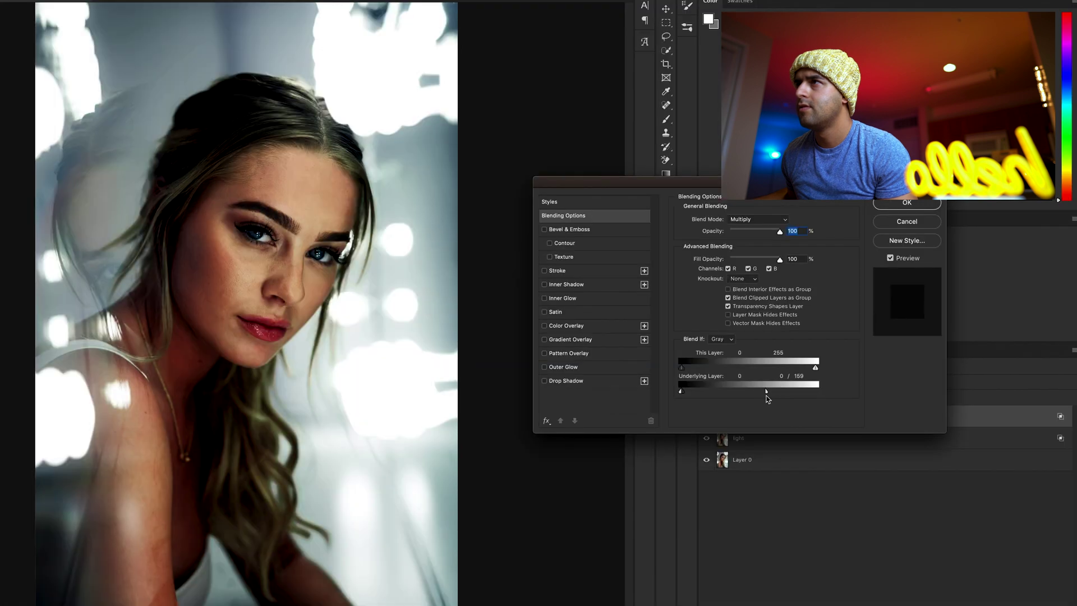
pyautogui.moveTo(807, 396); pyautogui.dragTo(818, 394)
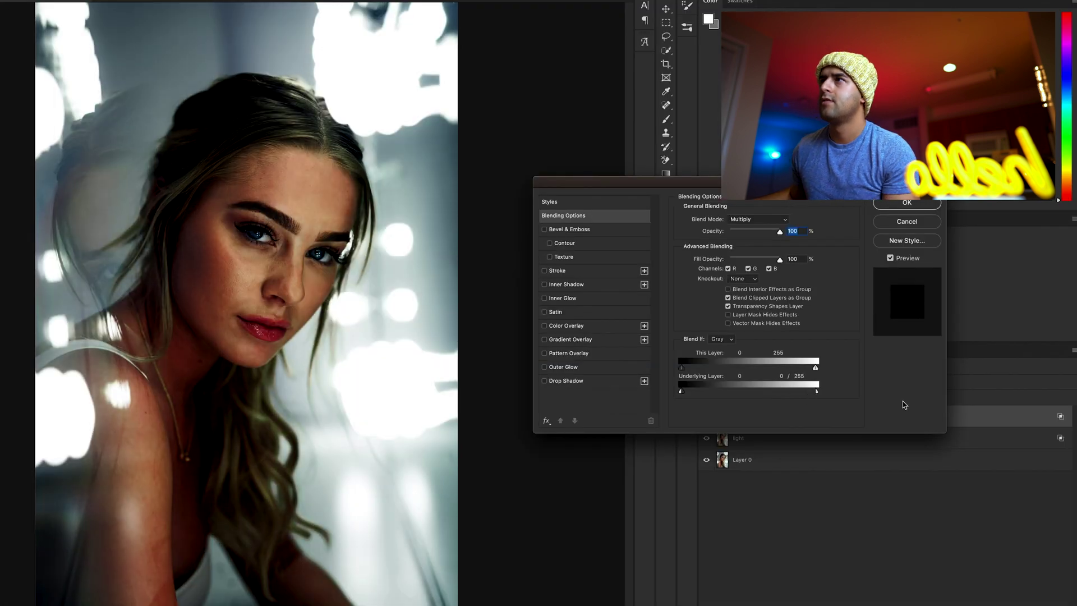
pyautogui.moveTo(788, 397)
pyautogui.mouseDown()
pyautogui.moveTo(774, 397)
pyautogui.moveTo(803, 395)
pyautogui.moveTo(757, 398)
pyautogui.moveTo(773, 396)
pyautogui.mouseUp()
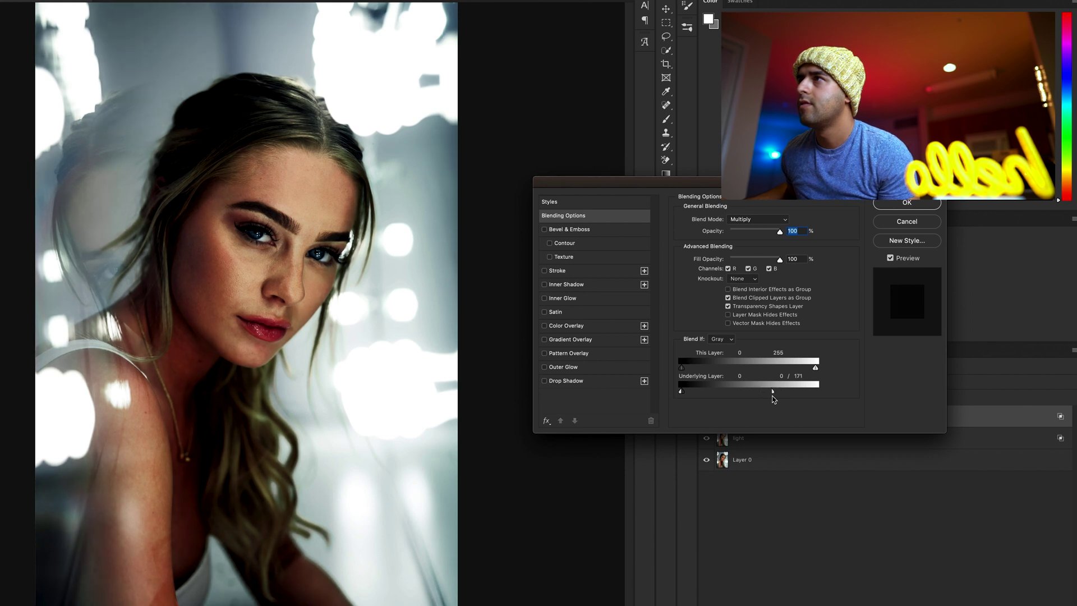
pyautogui.moveTo(771, 398)
pyautogui.mouseDown()
pyautogui.moveTo(784, 396)
pyautogui.moveTo(774, 395)
pyautogui.mouseUp()
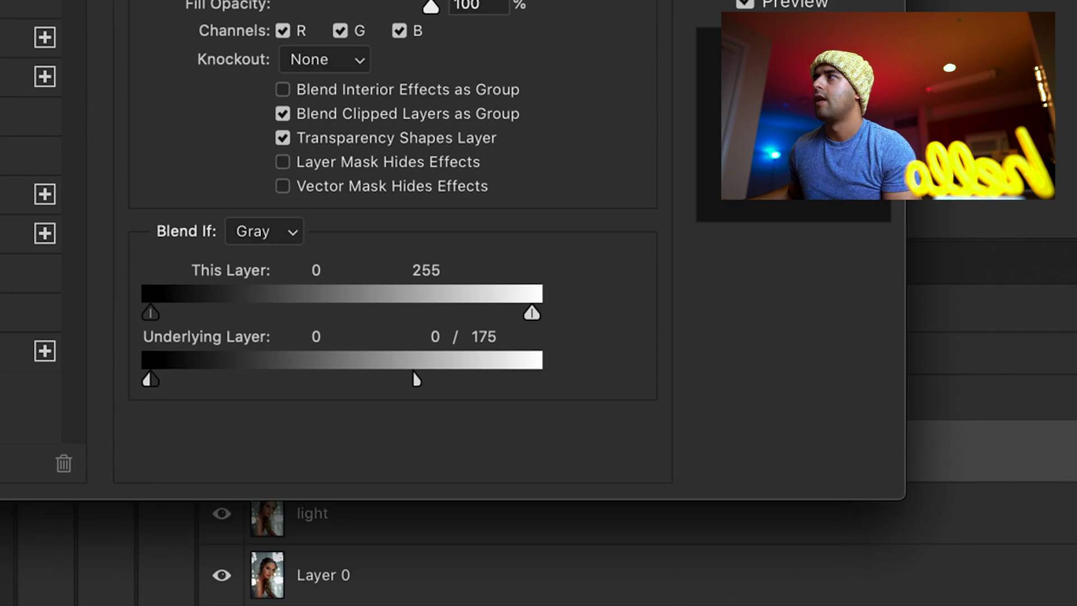
pyautogui.press('Return')
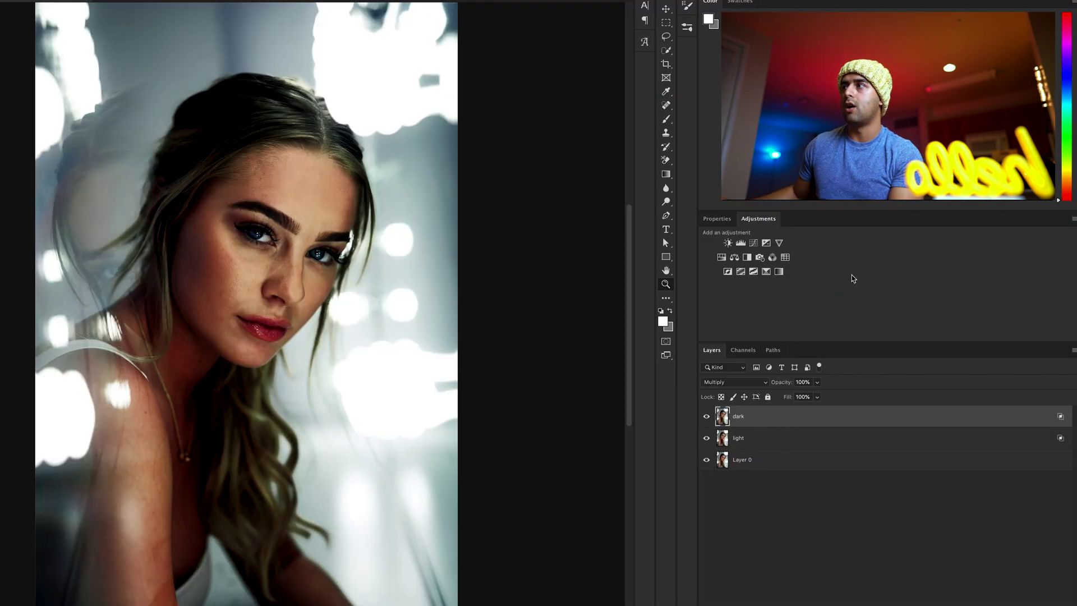
# - Compare the portrait with the dark layer hidden and shown, and reduce that layer's fill to about 52%
pyautogui.click(707, 417)
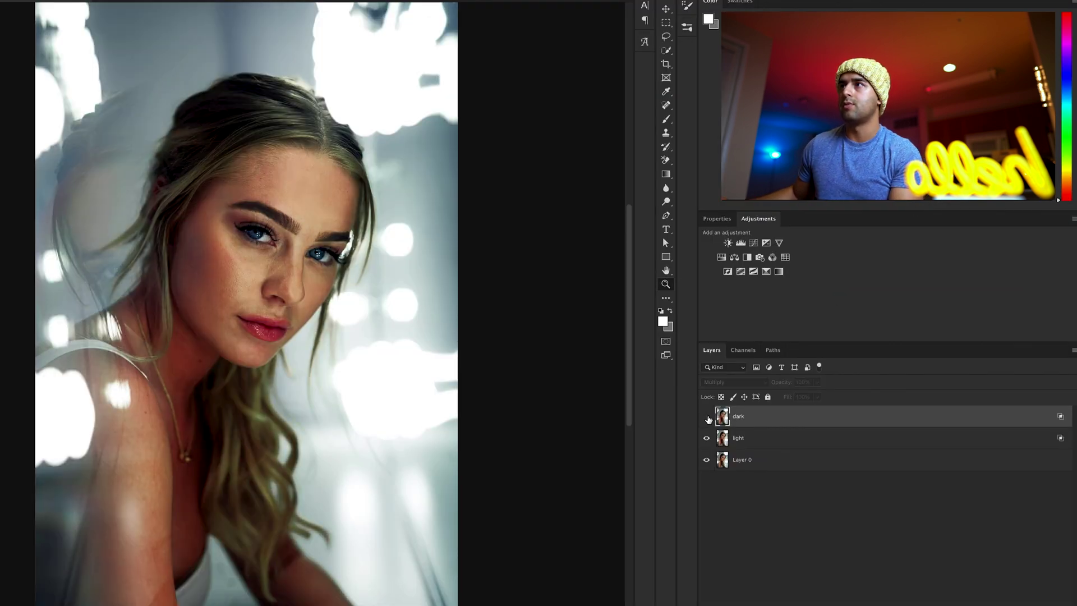
pyautogui.click(707, 417)
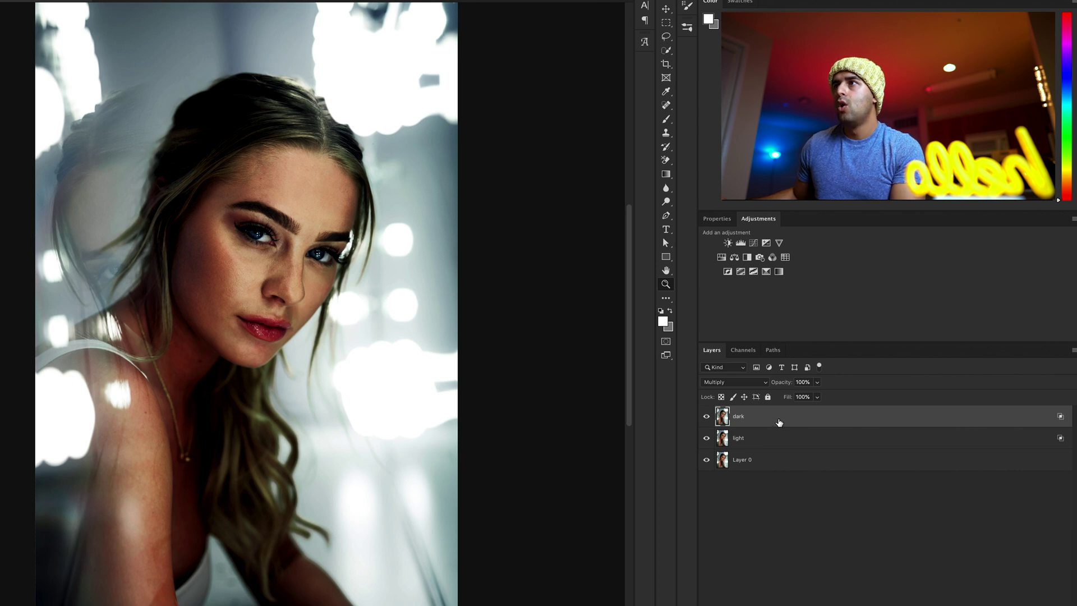
pyautogui.click(818, 398)
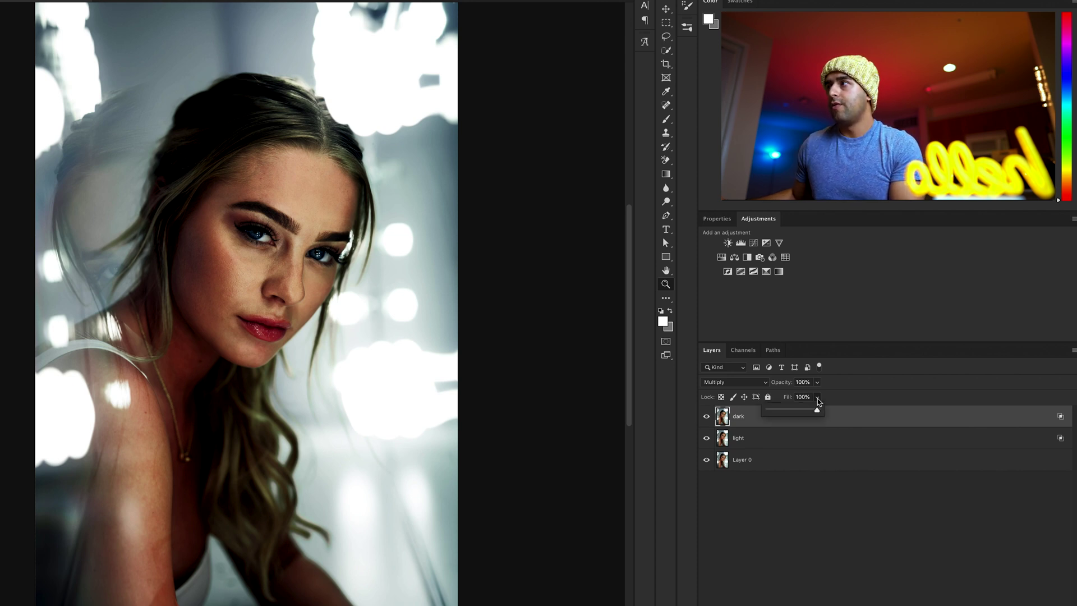
pyautogui.moveTo(818, 411); pyautogui.dragTo(795, 412)
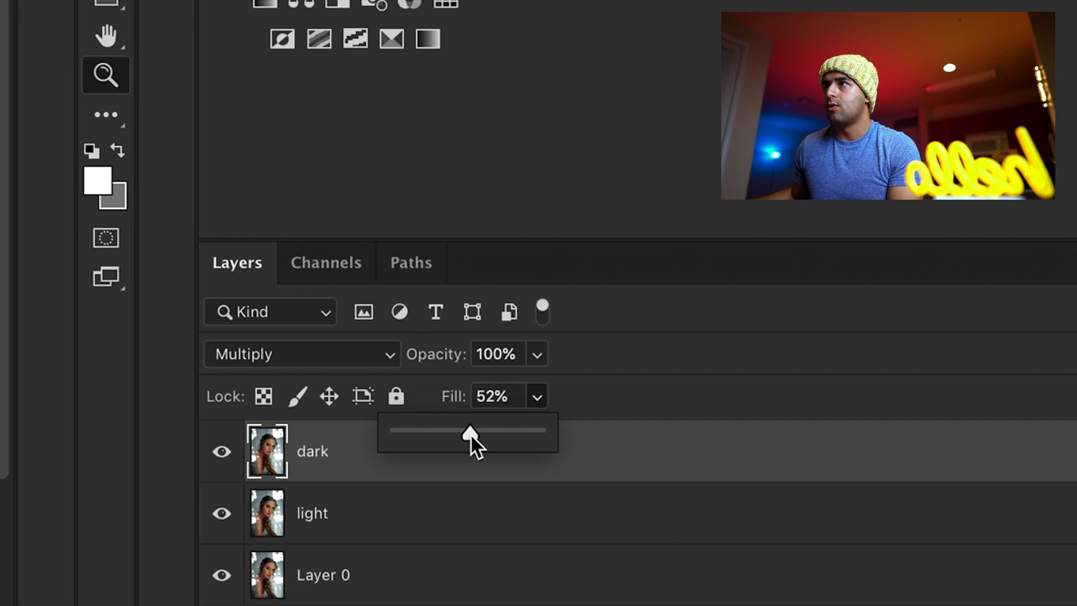
# - Try different fill strengths on the dark layer against the portrait and settle on a fill of about 45%
pyautogui.moveTo(471, 438); pyautogui.dragTo(356, 464)
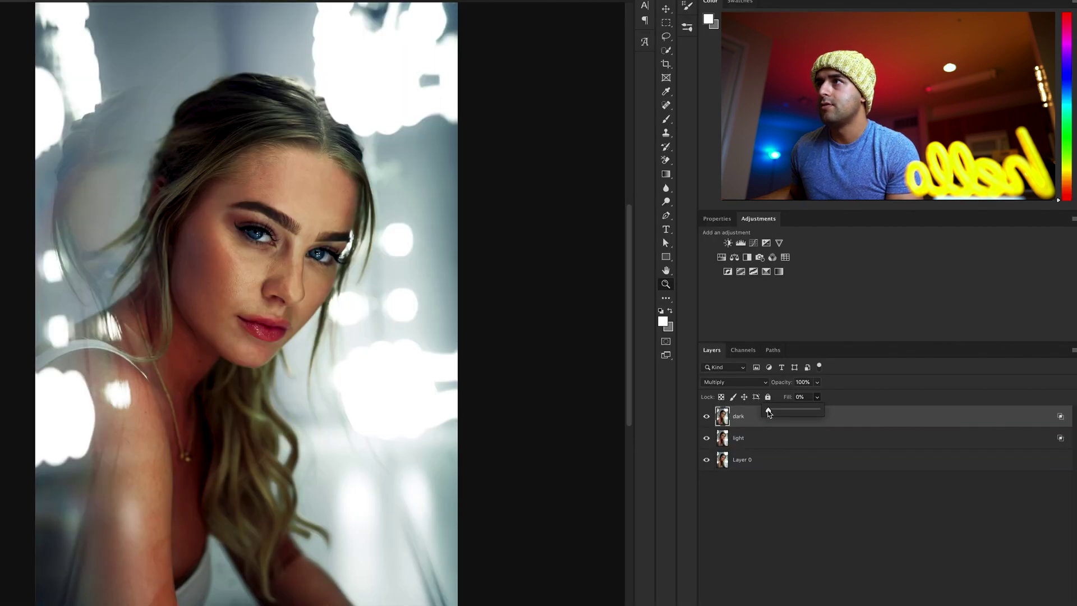
pyautogui.moveTo(774, 416); pyautogui.dragTo(782, 414)
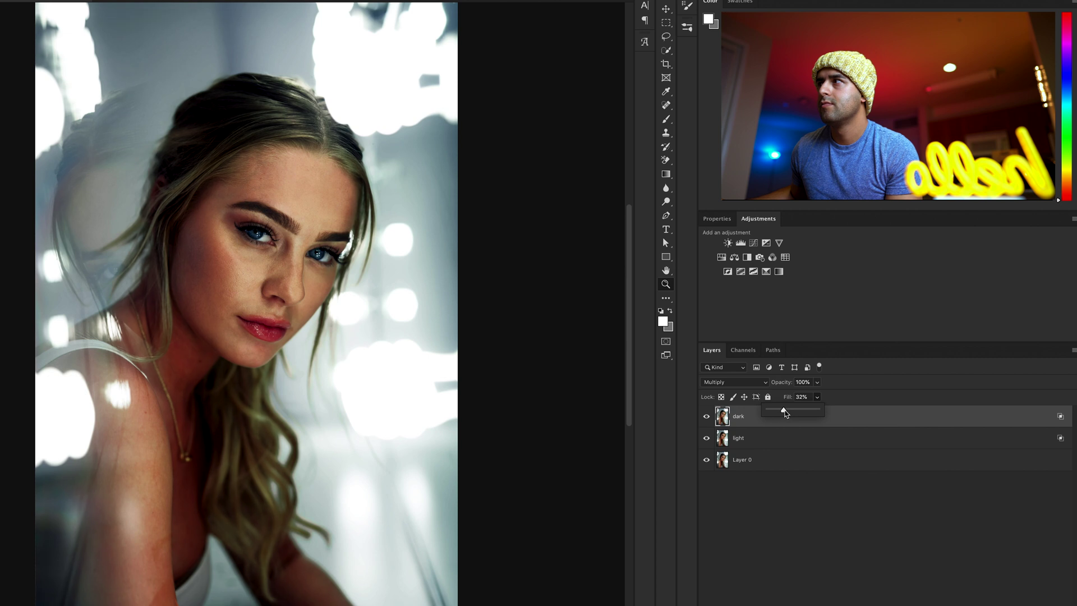
pyautogui.moveTo(786, 413); pyautogui.dragTo(790, 412)
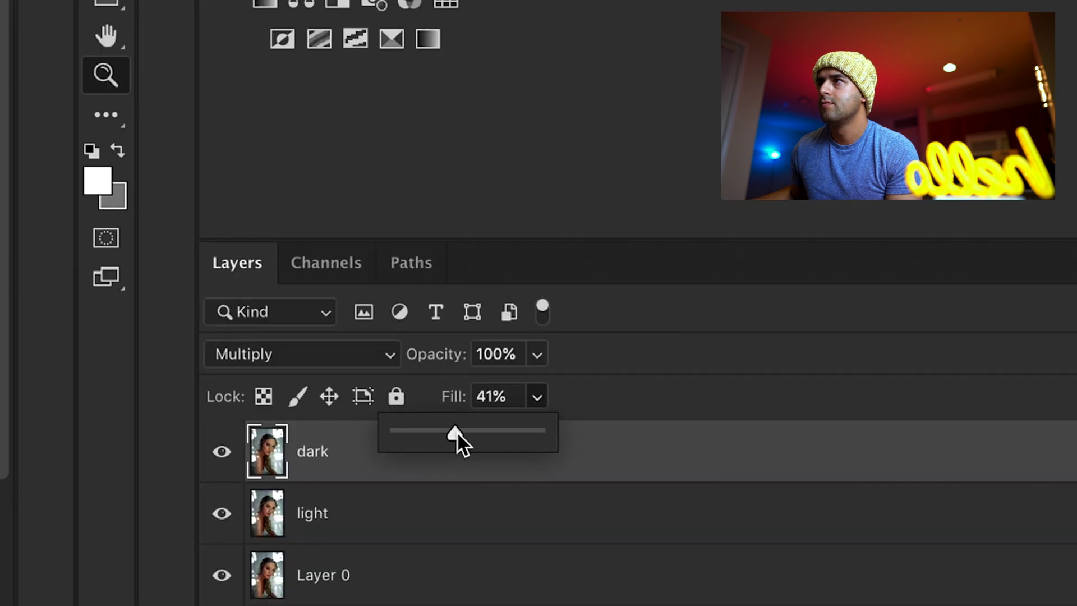
pyautogui.moveTo(457, 432); pyautogui.dragTo(459, 435)
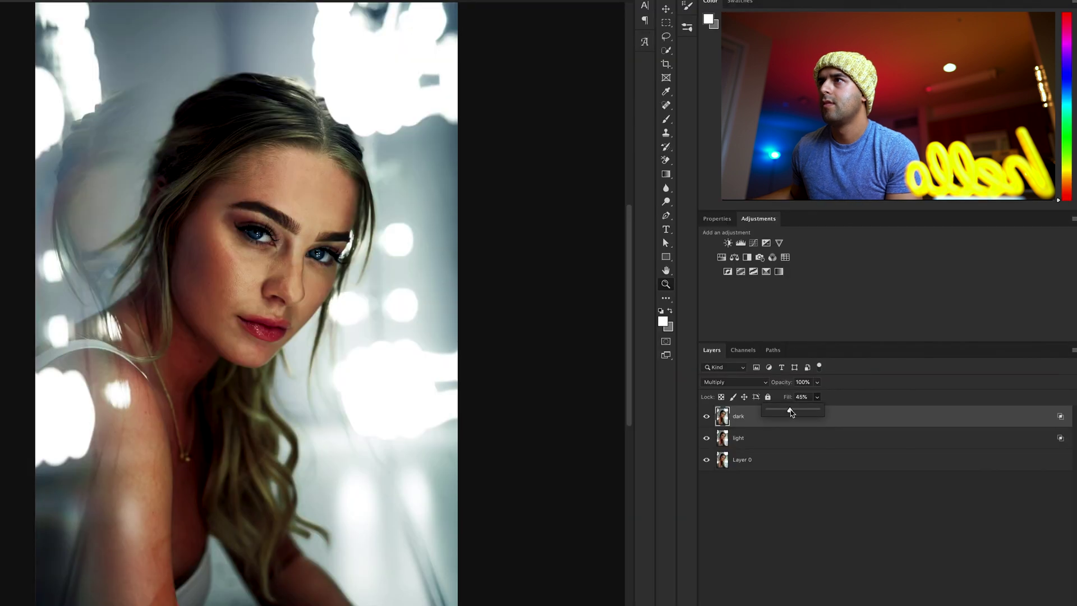
pyautogui.moveTo(783, 415); pyautogui.dragTo(785, 416)
# - Reduce the light layer's fill to about 57% and select it together with the dark layer
pyautogui.click(772, 446)
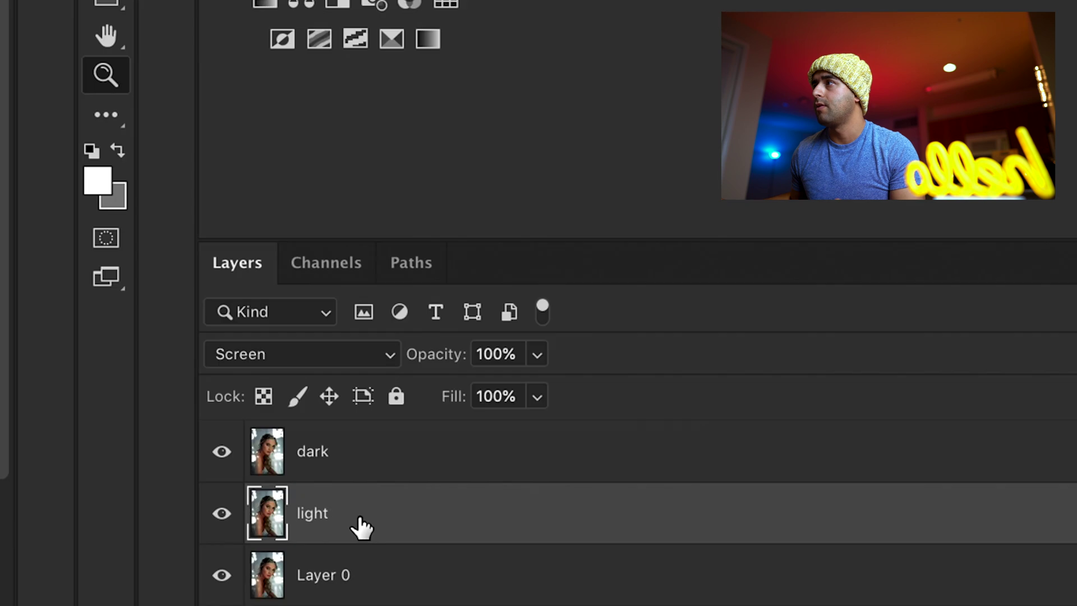
pyautogui.click(537, 397)
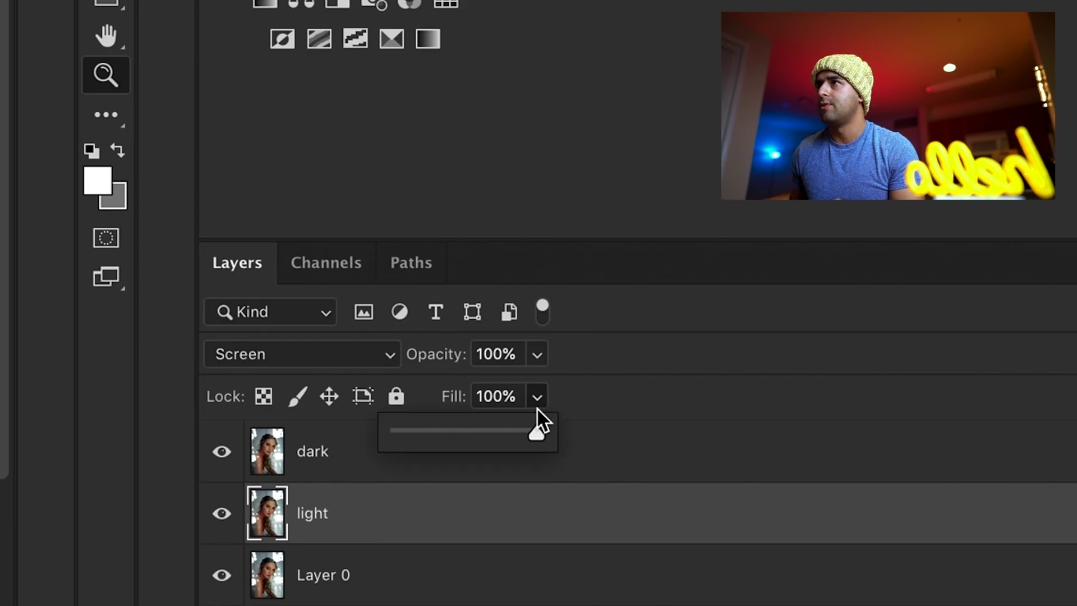
pyautogui.moveTo(536, 438); pyautogui.dragTo(454, 448)
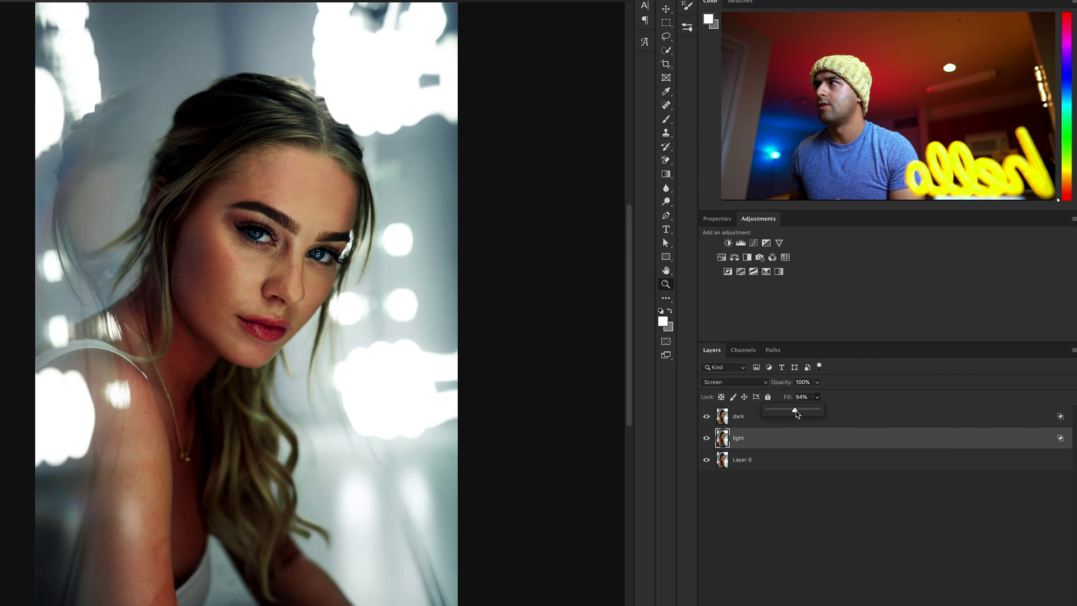
pyautogui.click(797, 439)
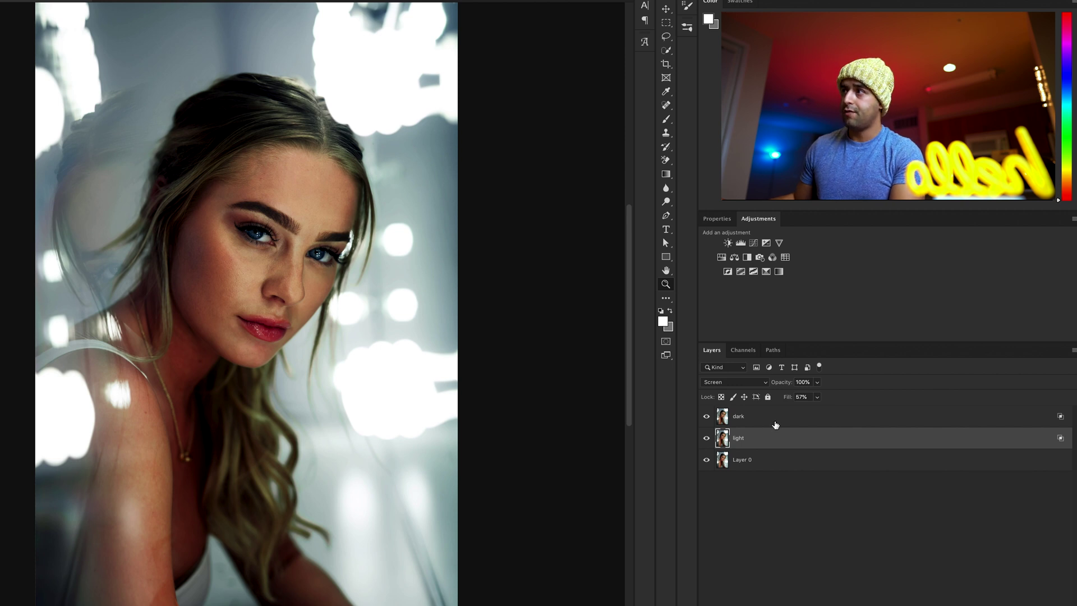
pyautogui.click(785, 421)
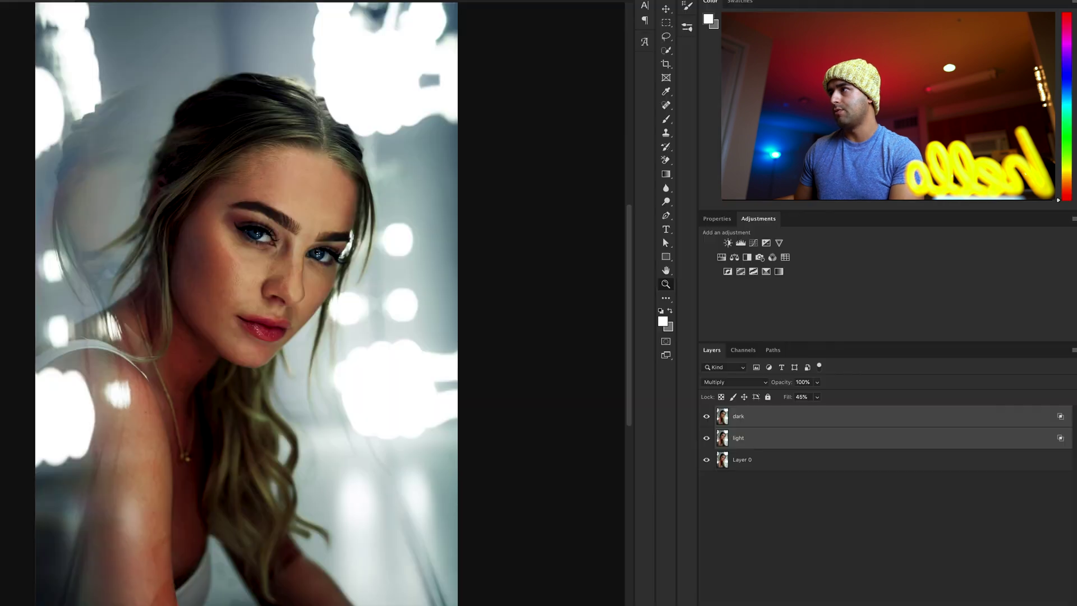
pyautogui.click(754, 501)
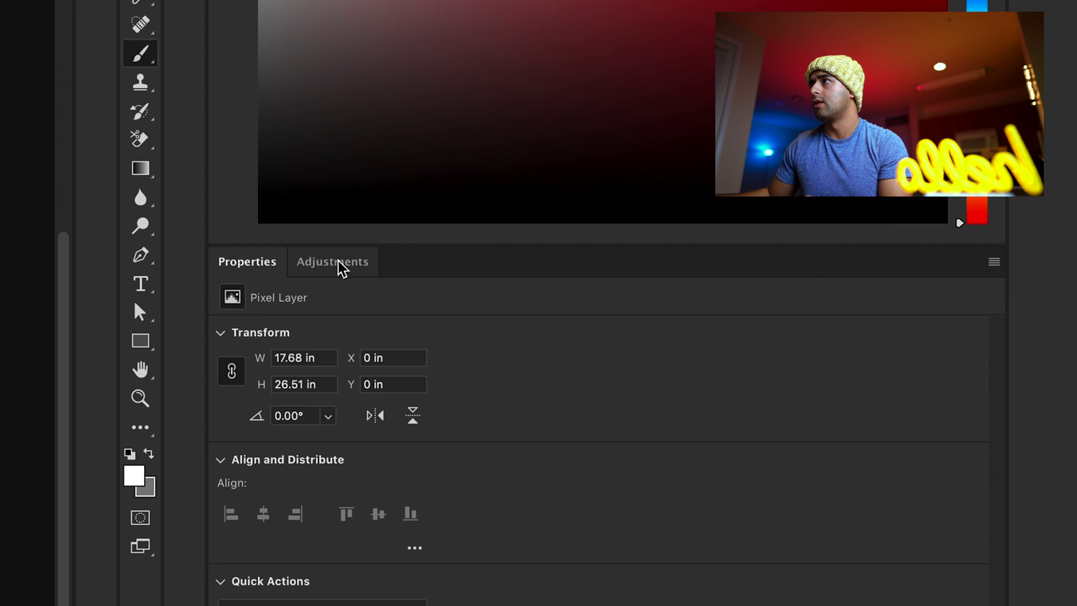
# - Bring up the available adjustment layer types for the portrait
pyautogui.click(338, 266)
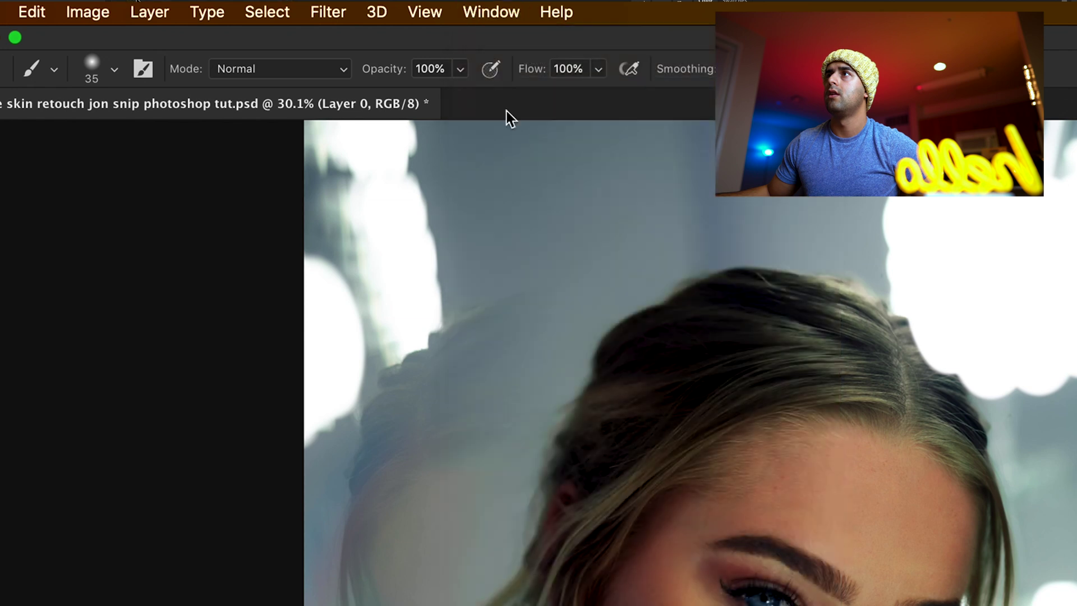
pyautogui.click(489, 13)
pyautogui.click(490, 13)
pyautogui.click(491, 12)
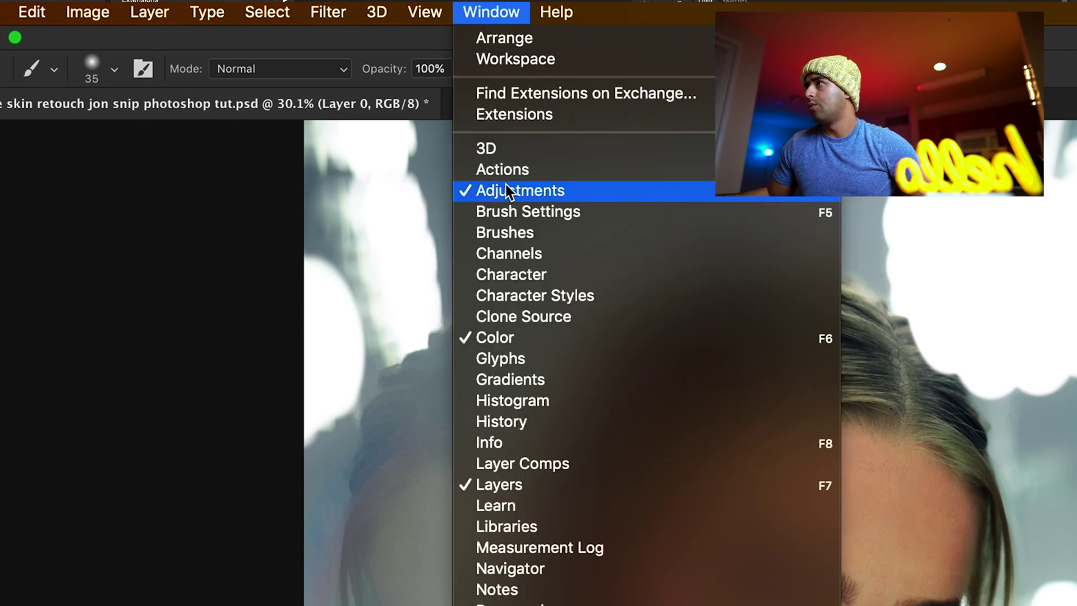
pyautogui.click(494, 191)
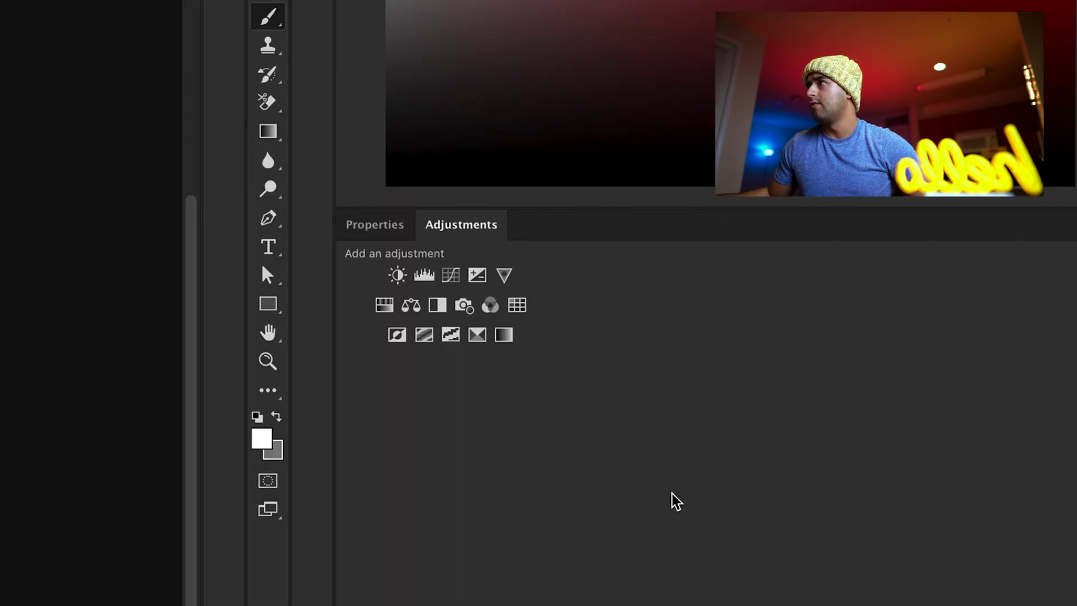
# - Add a brightening Curves adjustment layer above Layer 0 with a point at input 66, output 148, and invert its mask to black
pyautogui.click(452, 275)
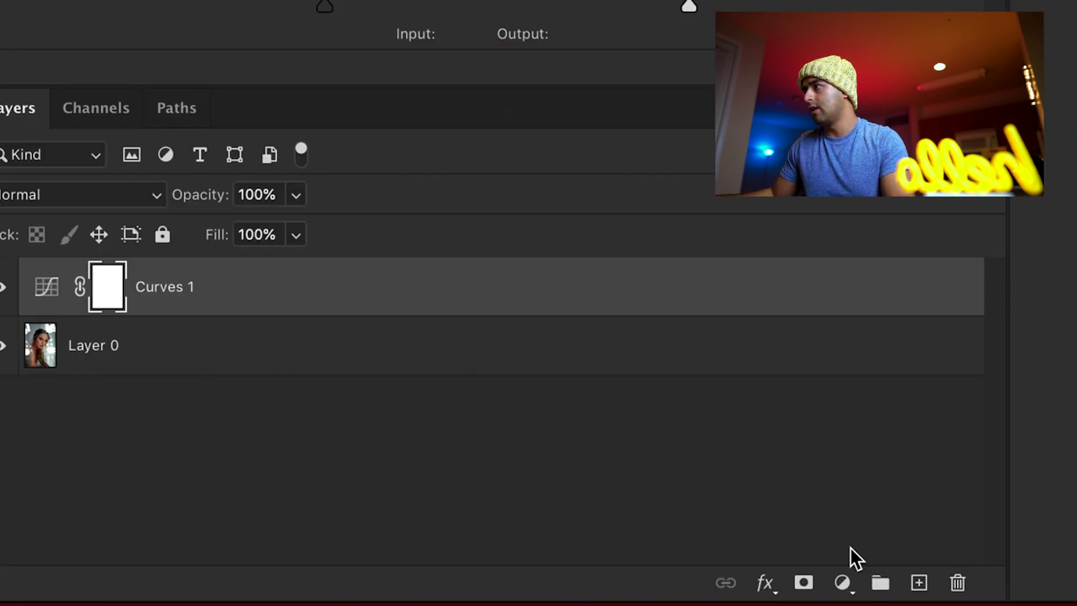
pyautogui.click(852, 579)
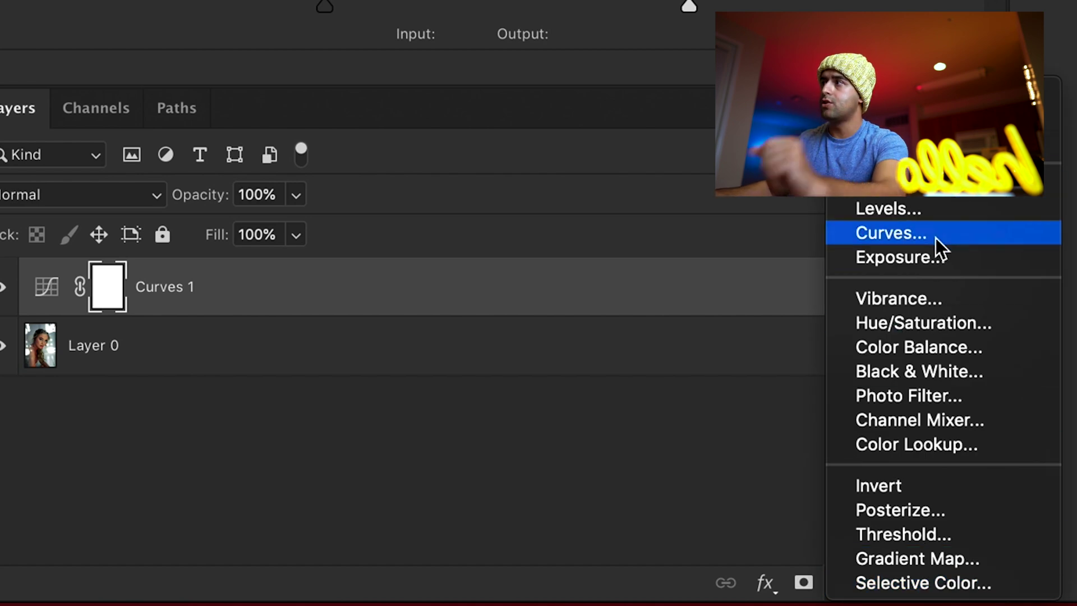
pyautogui.click(570, 462)
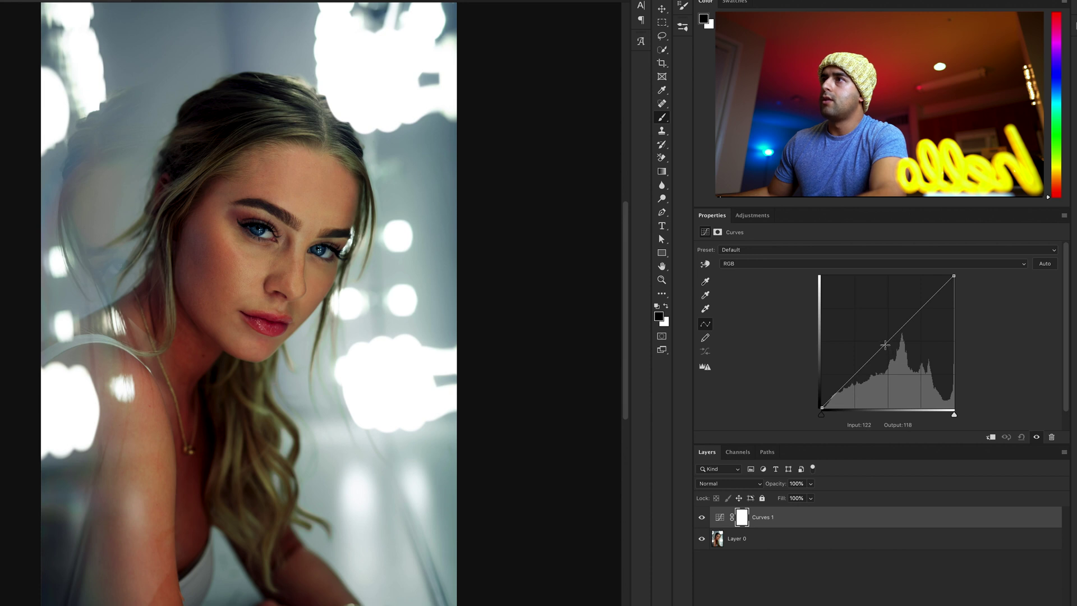
pyautogui.moveTo(886, 345); pyautogui.dragTo(856, 331)
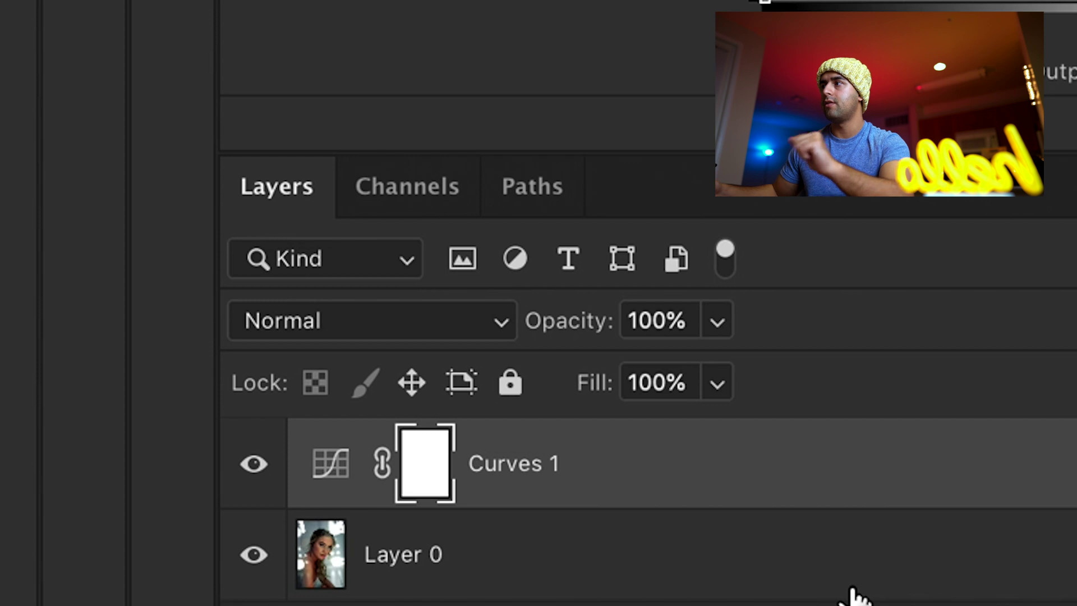
pyautogui.hotkey('ctrl', 'i')
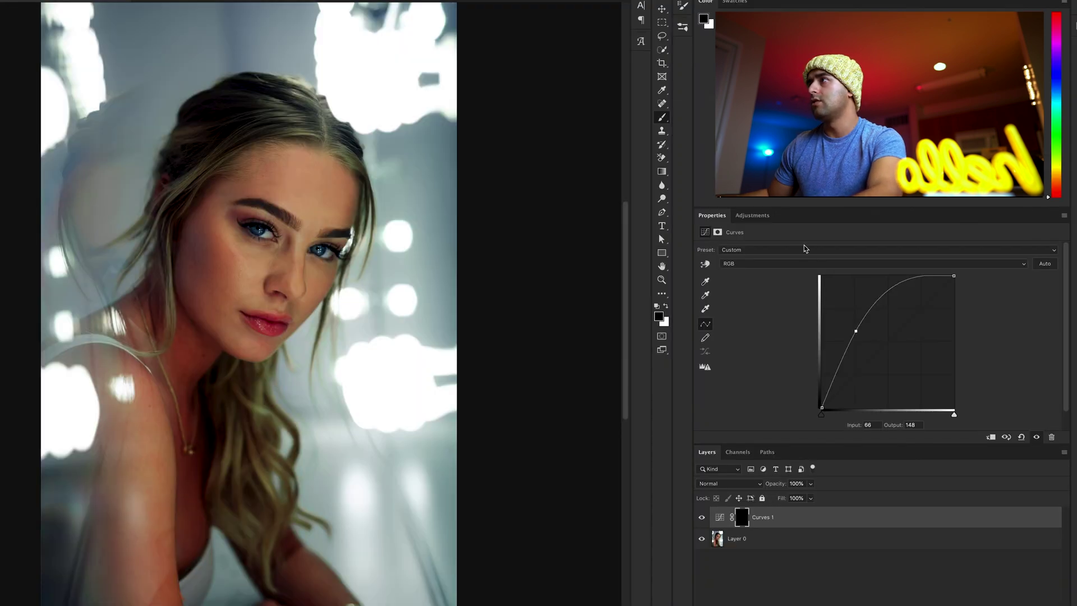
# - Add a second, darkening Curves adjustment layer with a point at input 144, output 99, and invert its mask to black
pyautogui.click(764, 218)
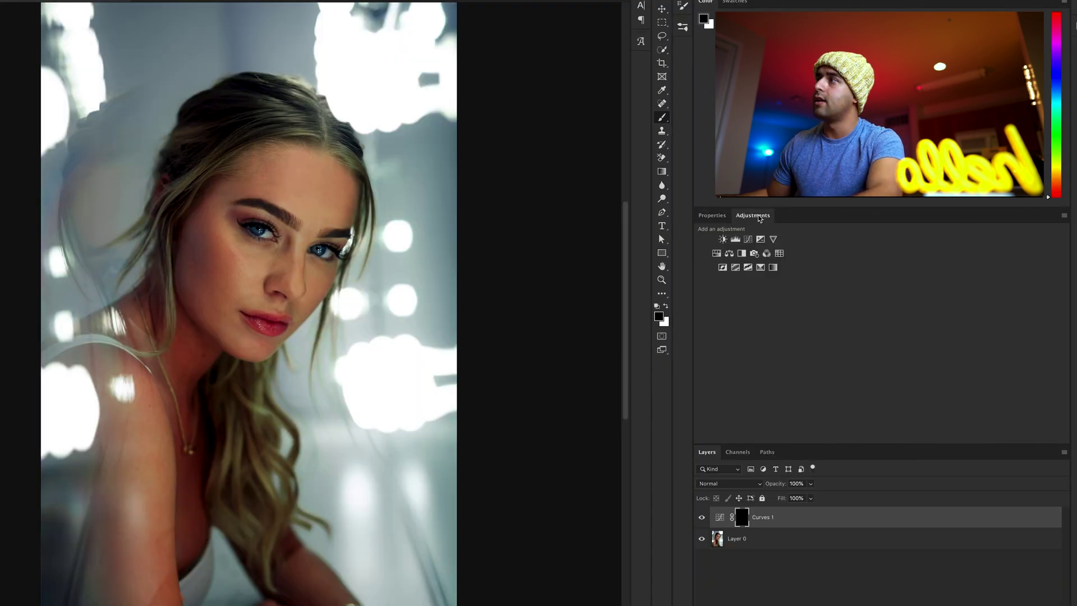
pyautogui.click(748, 242)
pyautogui.moveTo(890, 339); pyautogui.dragTo(901, 360)
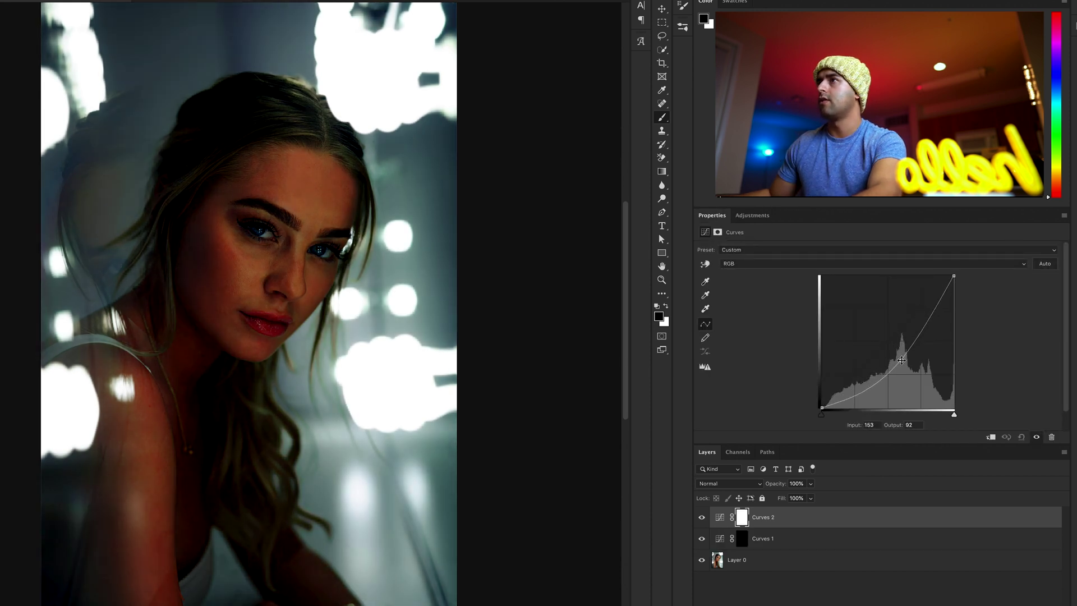
pyautogui.moveTo(902, 359); pyautogui.dragTo(897, 355)
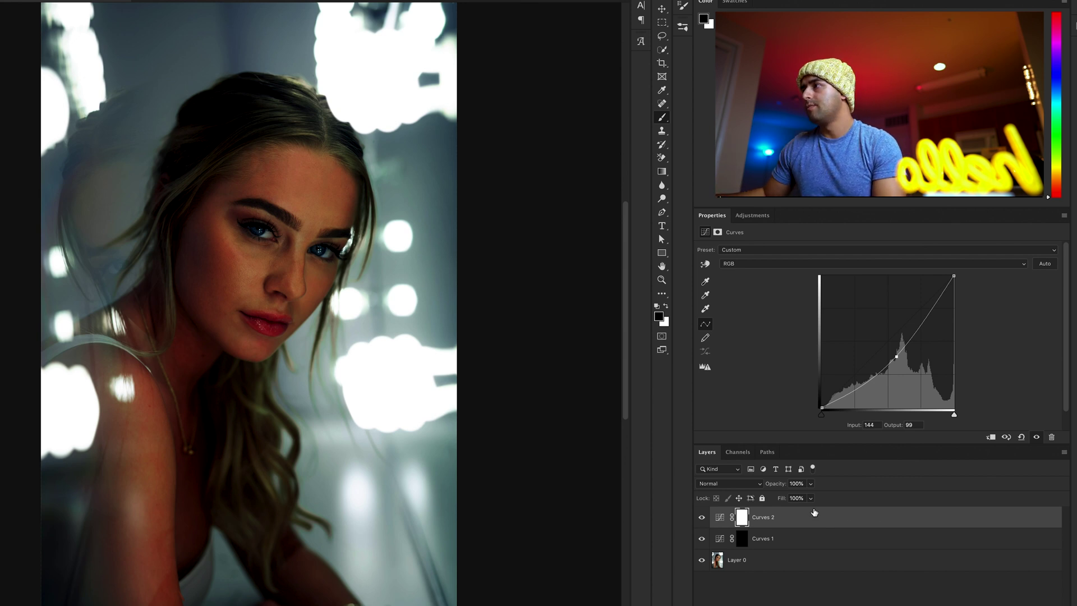
pyautogui.hotkey('ctrl', 'i')
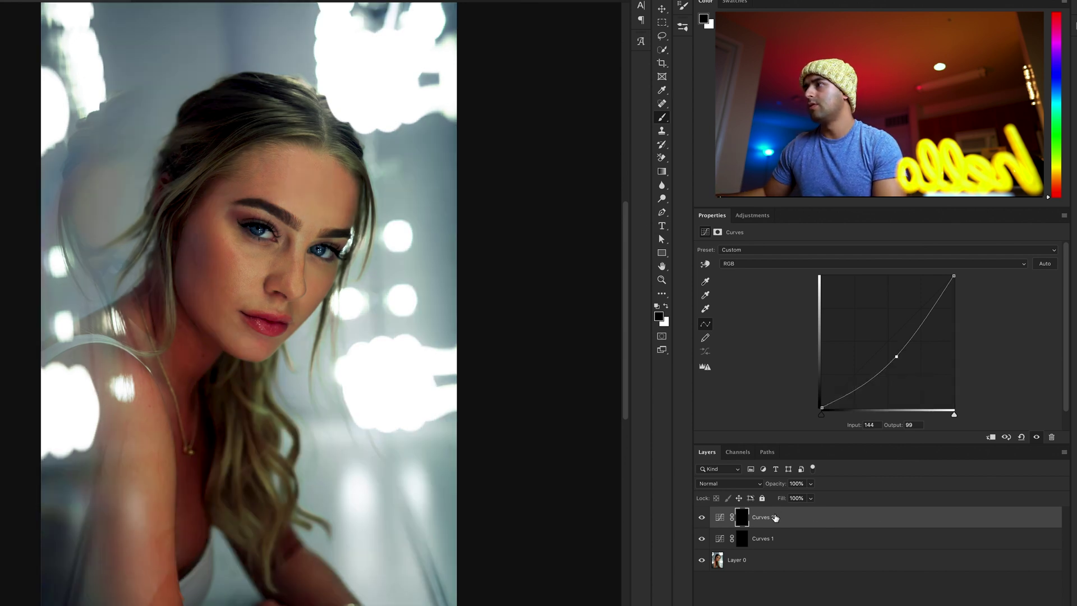
# - Rename the darkening Curves layer as darks
pyautogui.doubleClick(763, 517)
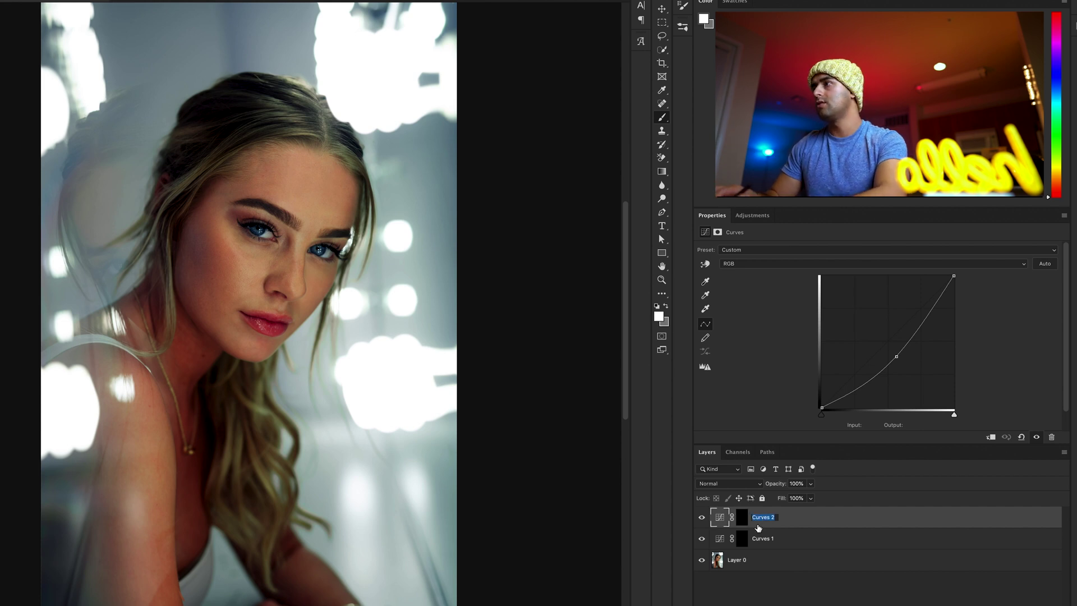
pyautogui.write('darks')
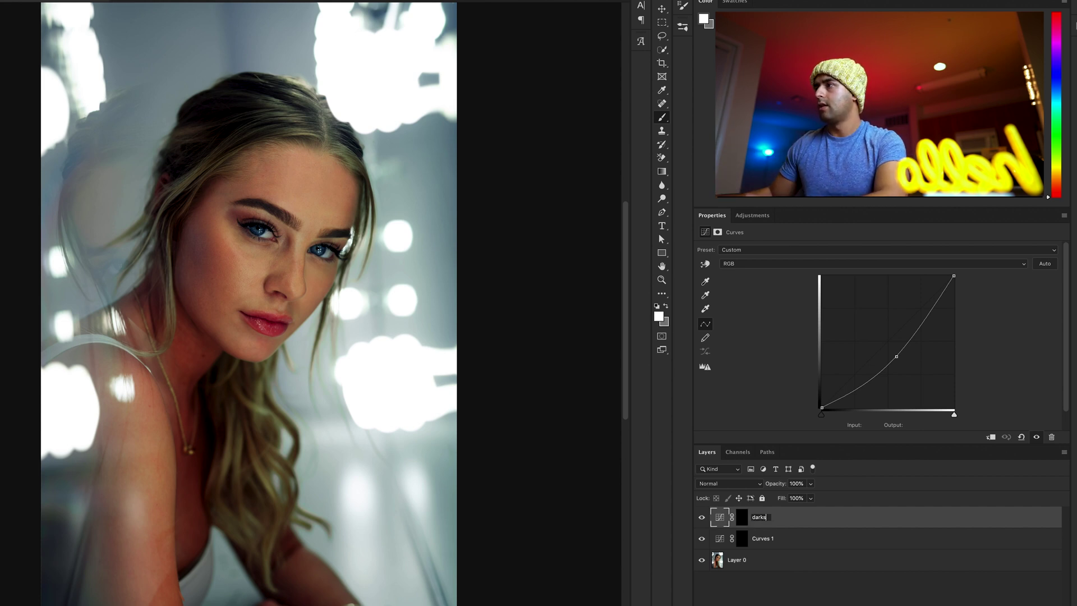
pyautogui.press('Return')
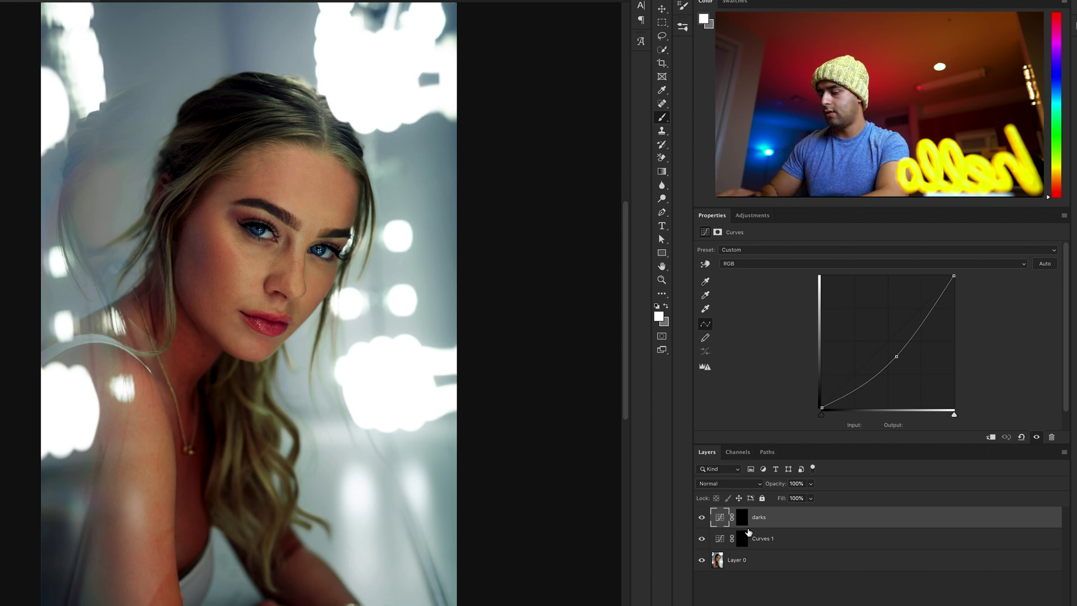
# - Rename the brightening Curves layer as highlight
pyautogui.doubleClick(763, 538)
pyautogui.press('BackSpace')
pyautogui.write('h')
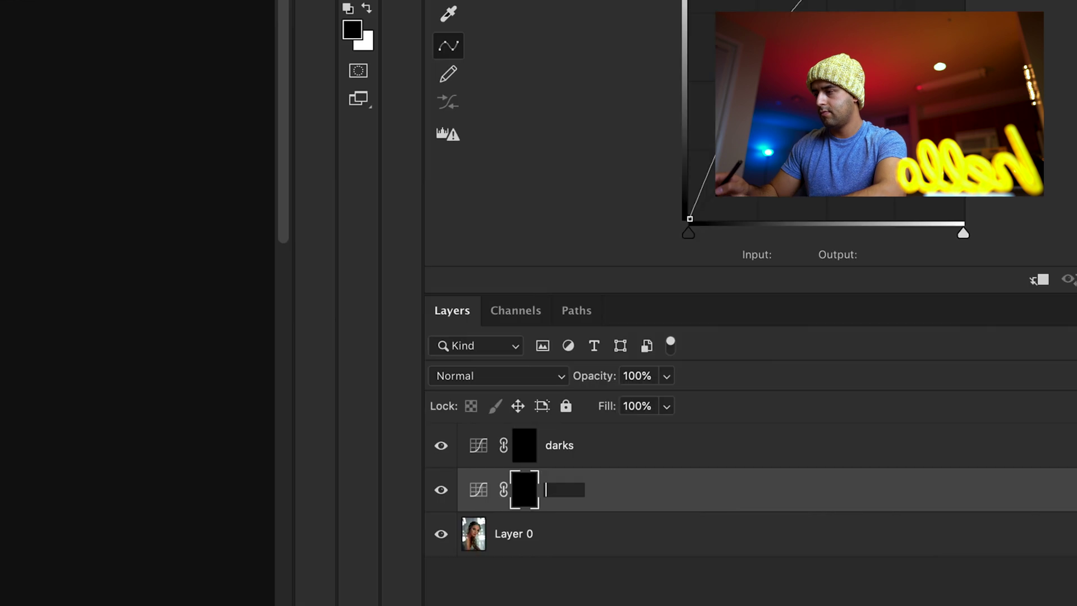
pyautogui.write('ighlight')
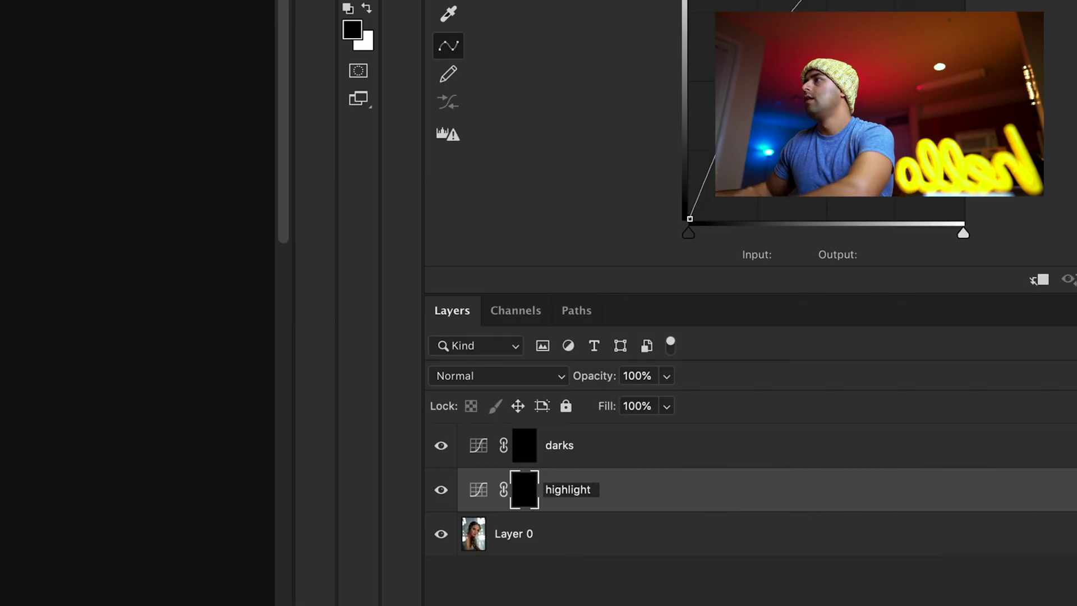
pyautogui.press('Return')
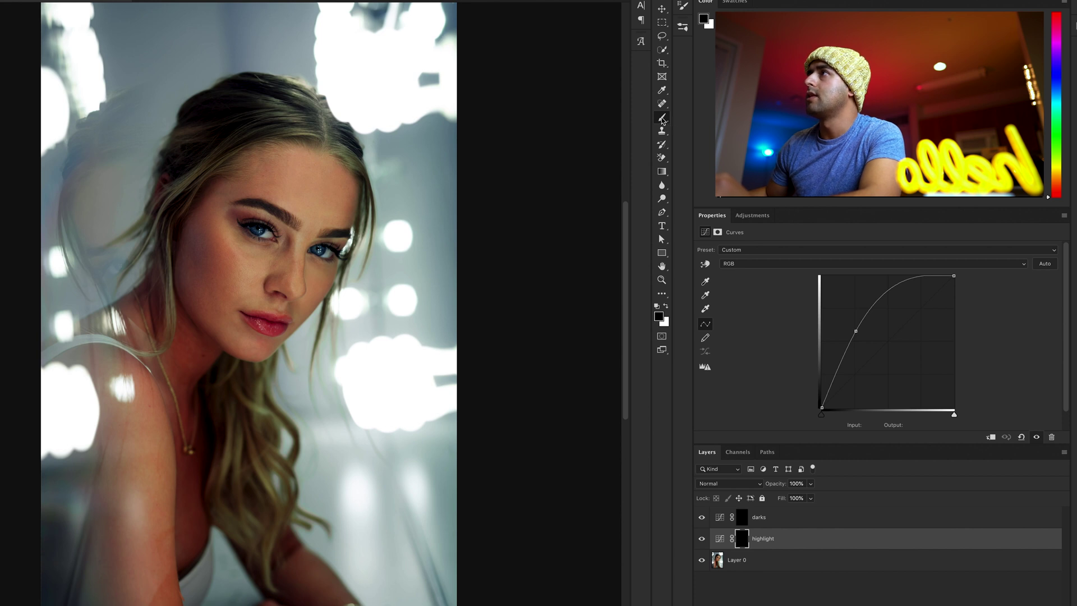
# - Check the brush's Transfer settings for pen-pressure control of opacity and flow
pyautogui.click(683, 6)
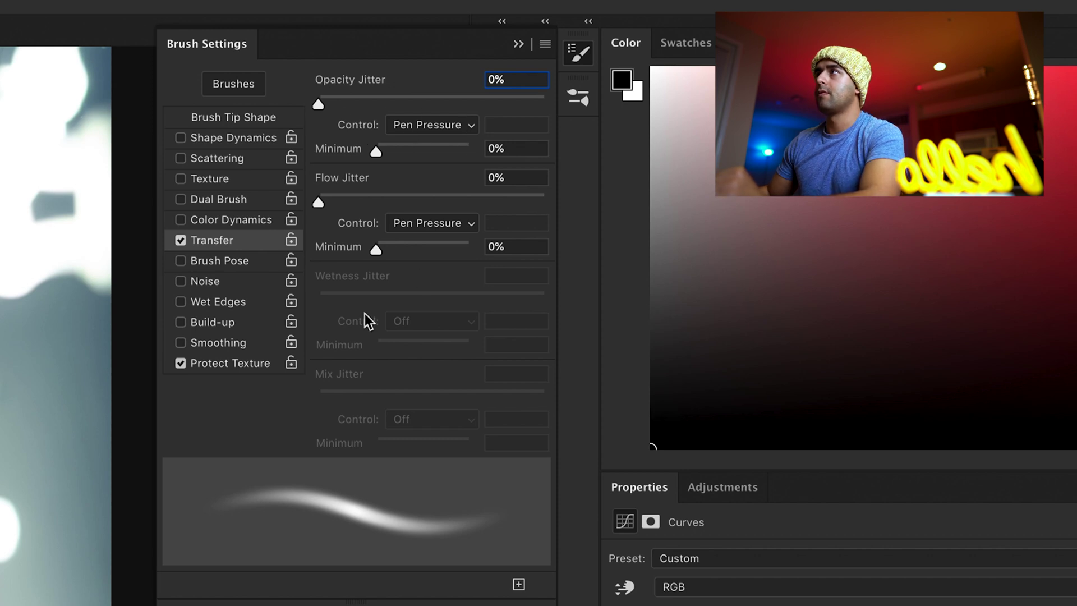
pyautogui.click(519, 47)
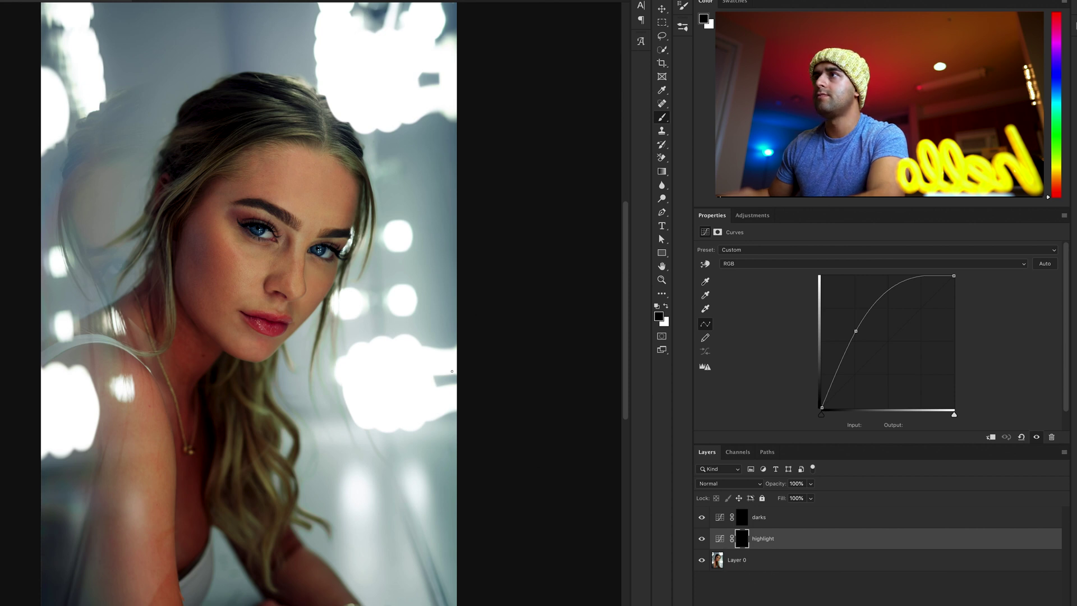
# - Choose a soft round brush of 35 px with 0% hardness for painting on the highlight layer's mask
pyautogui.click(662, 279)
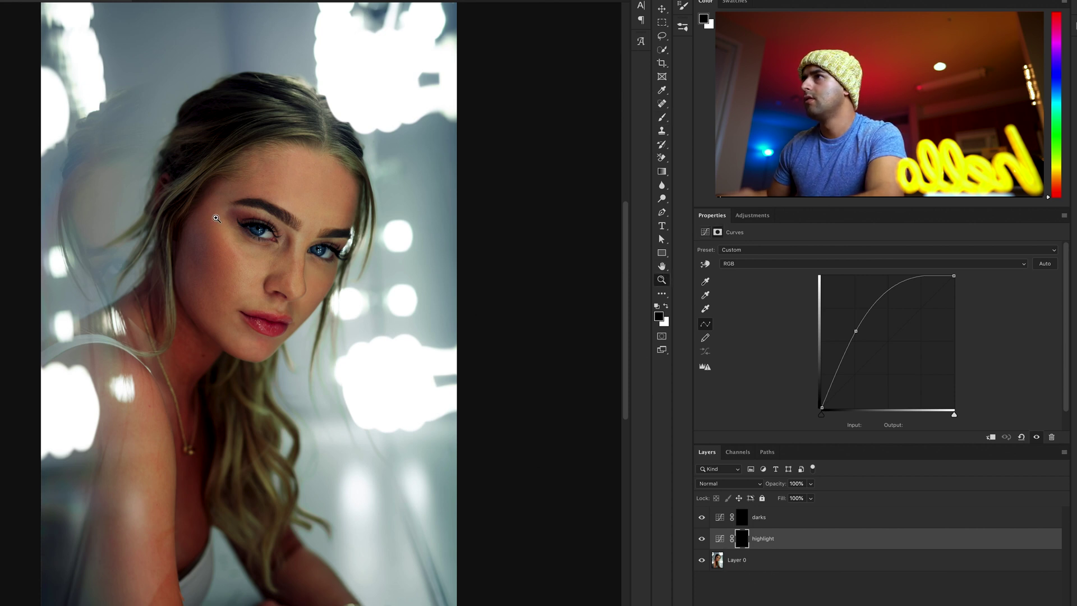
pyautogui.click(203, 186)
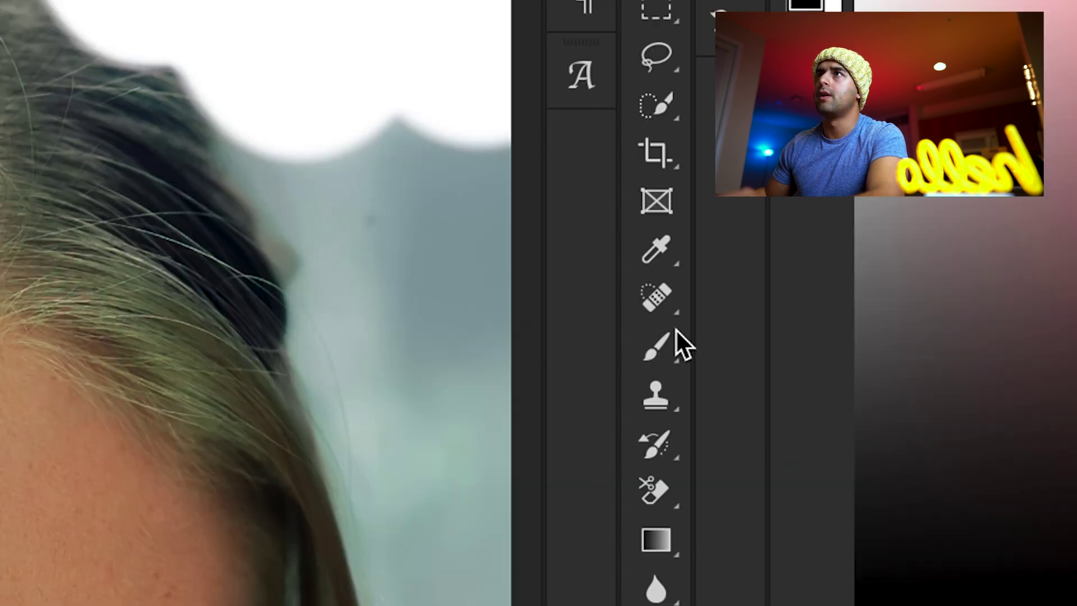
pyautogui.click(677, 334)
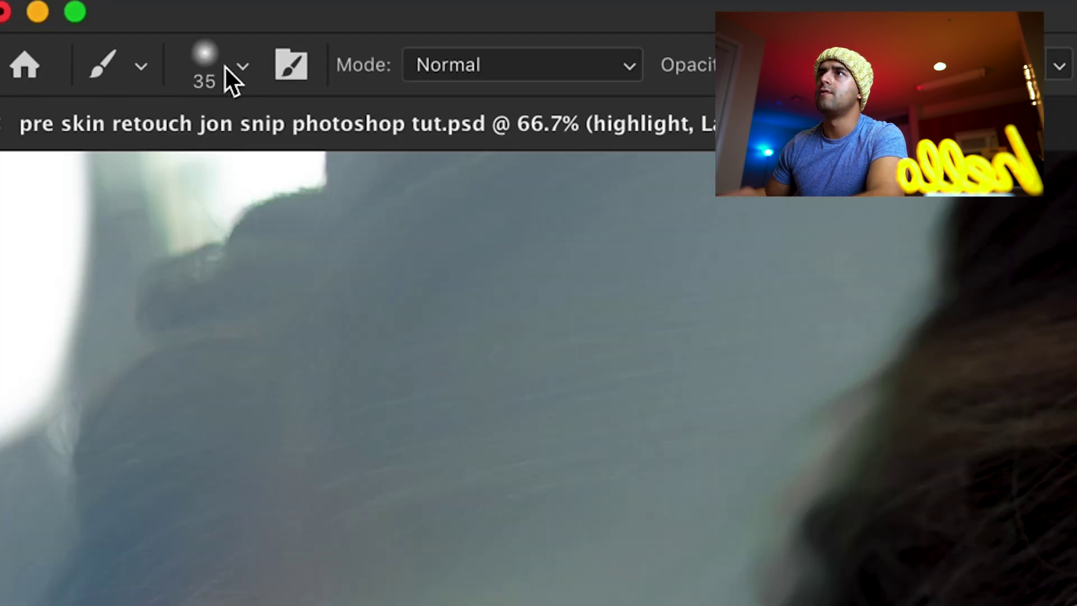
pyautogui.click(241, 66)
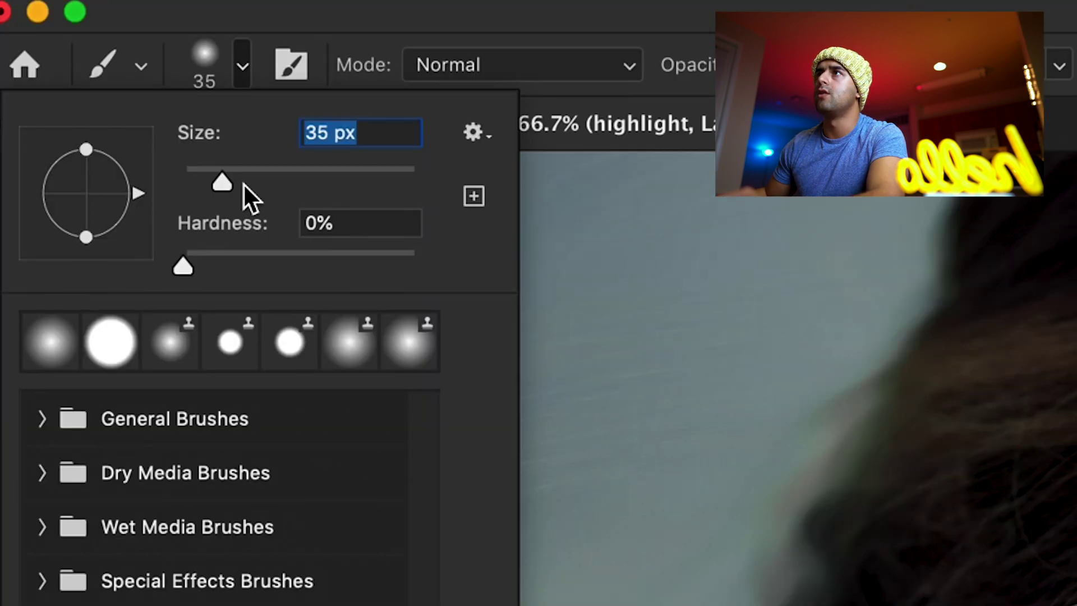
pyautogui.press('Tab')
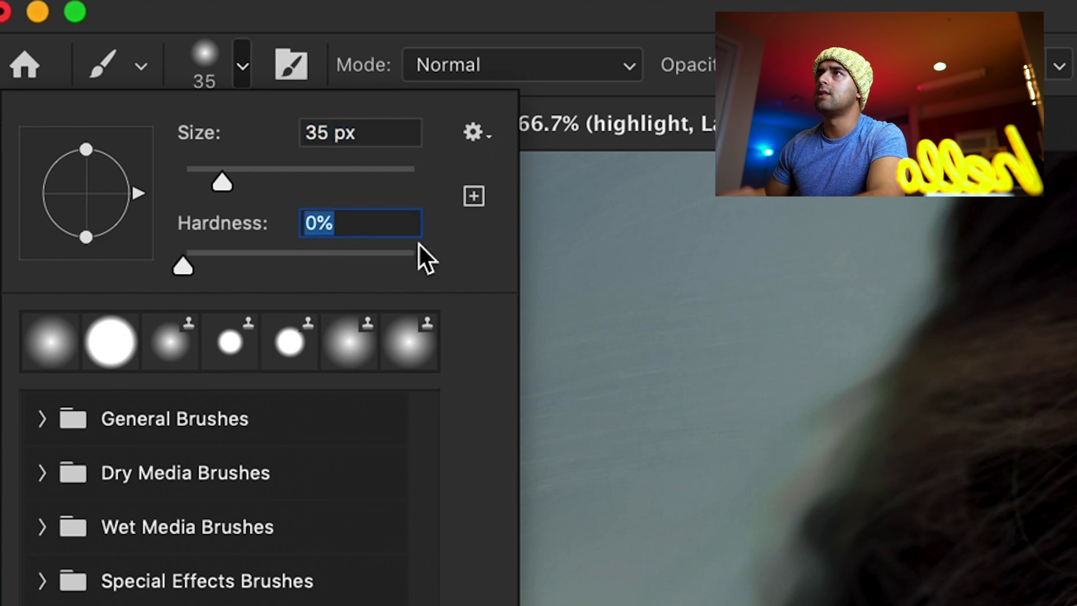
pyautogui.press('Return')
# - Set the brush opacity to 6% and lower its flow for gradual build-up
pyautogui.click(826, 65)
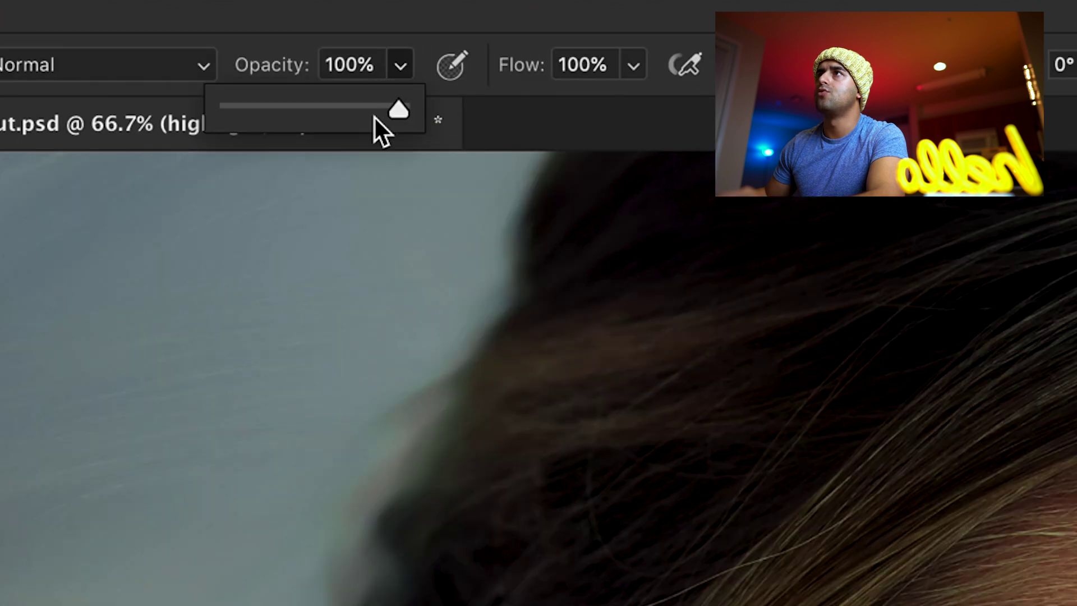
pyautogui.moveTo(375, 117); pyautogui.dragTo(241, 137)
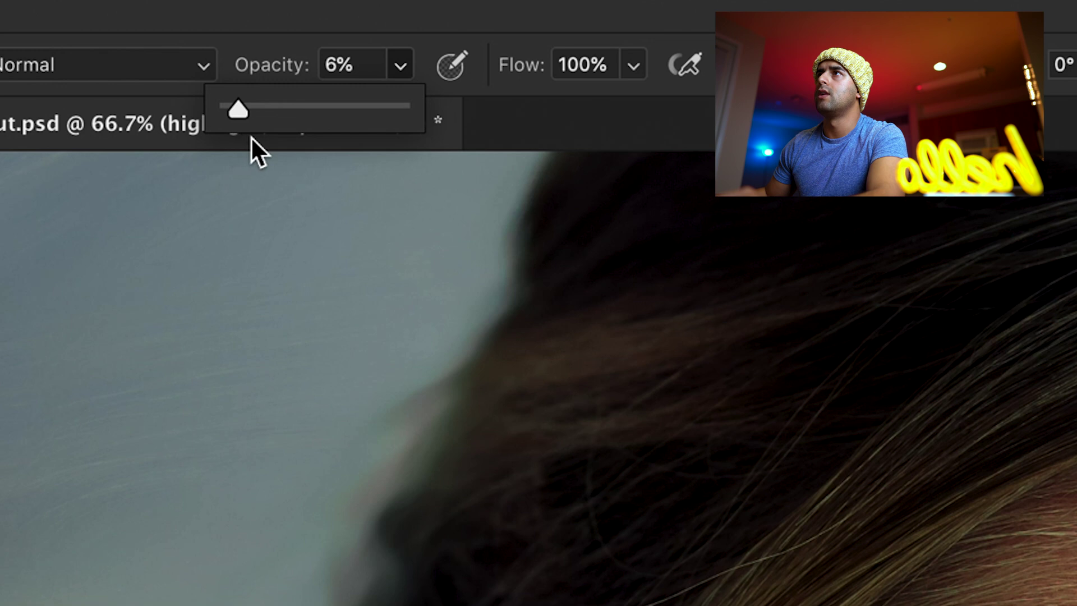
pyautogui.click(635, 67)
pyautogui.moveTo(632, 89); pyautogui.dragTo(479, 150)
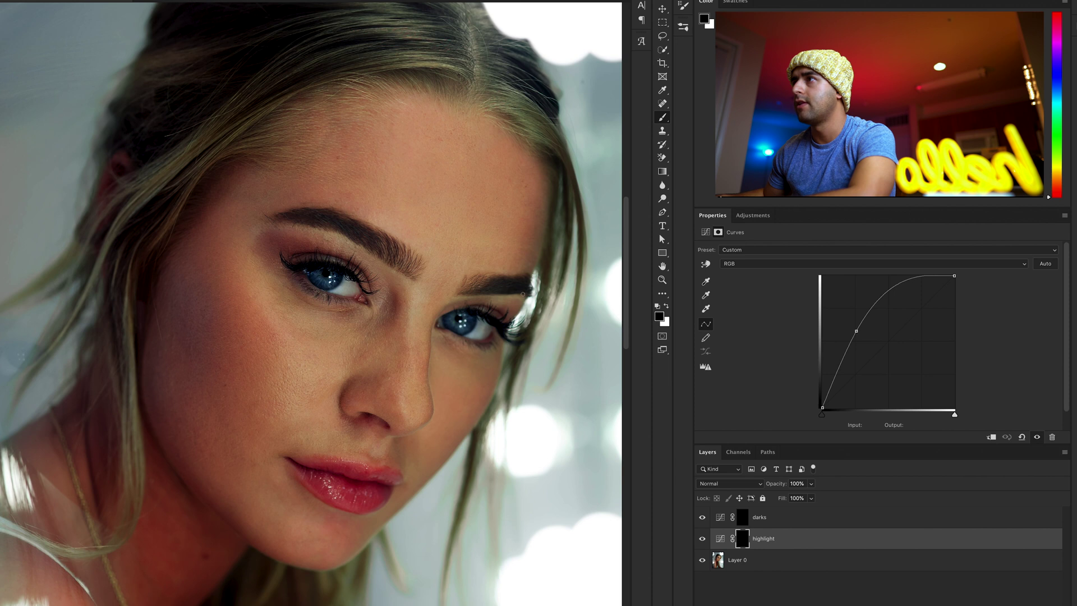
# - Ready the brush for dodging the face by making white the foreground colour
pyautogui.click(663, 279)
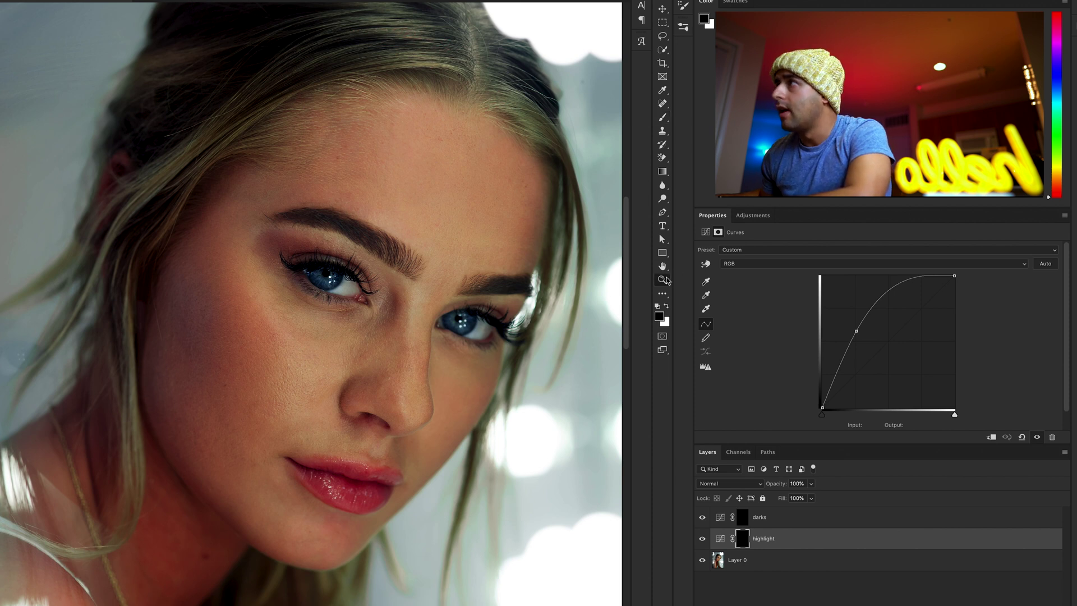
pyautogui.click(353, 360)
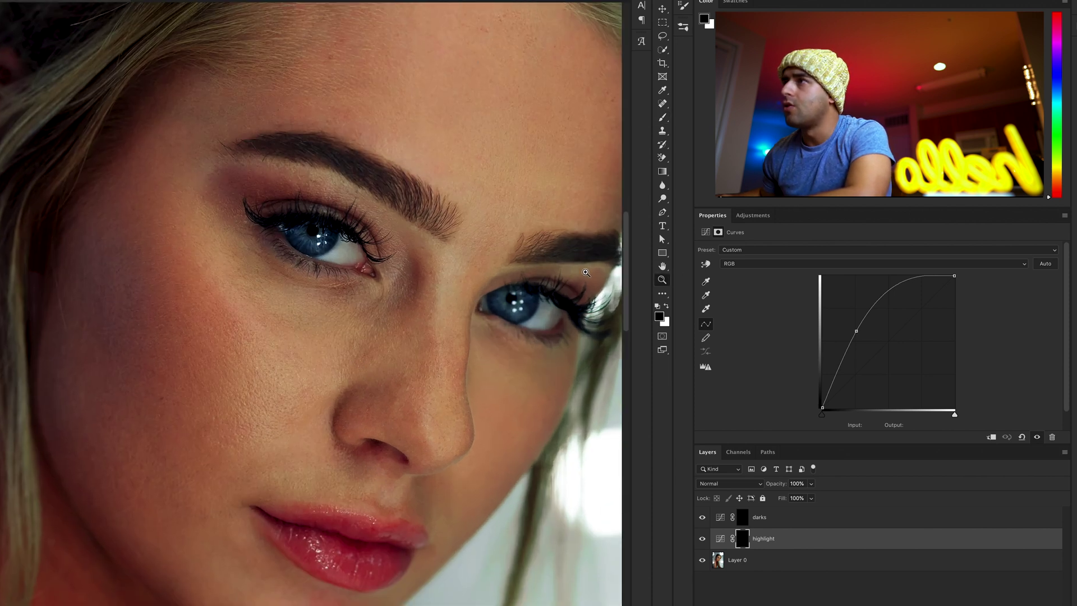
pyautogui.click(663, 117)
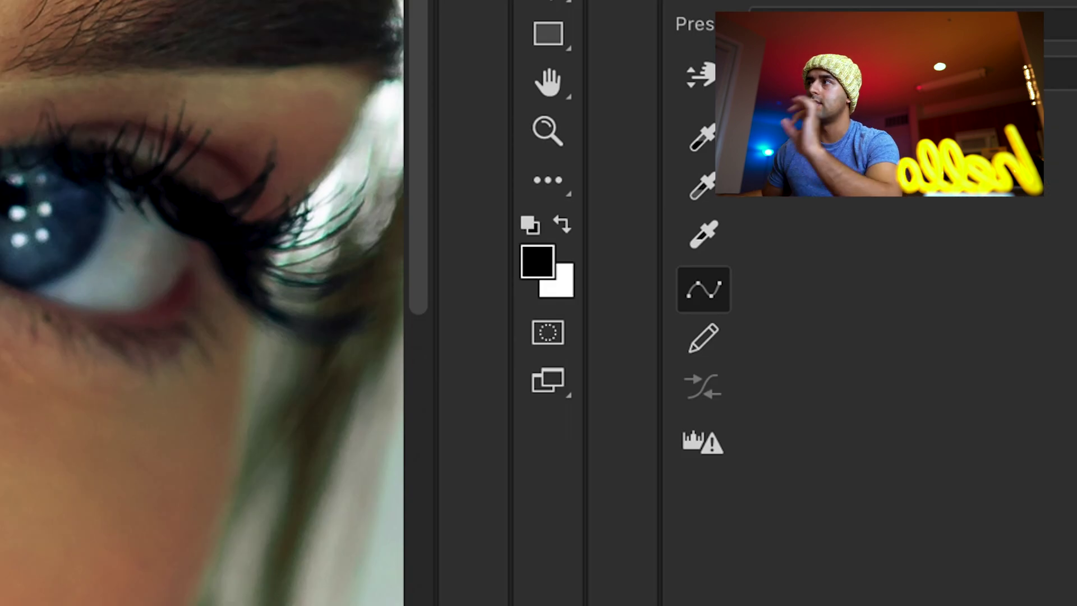
pyautogui.press('x')
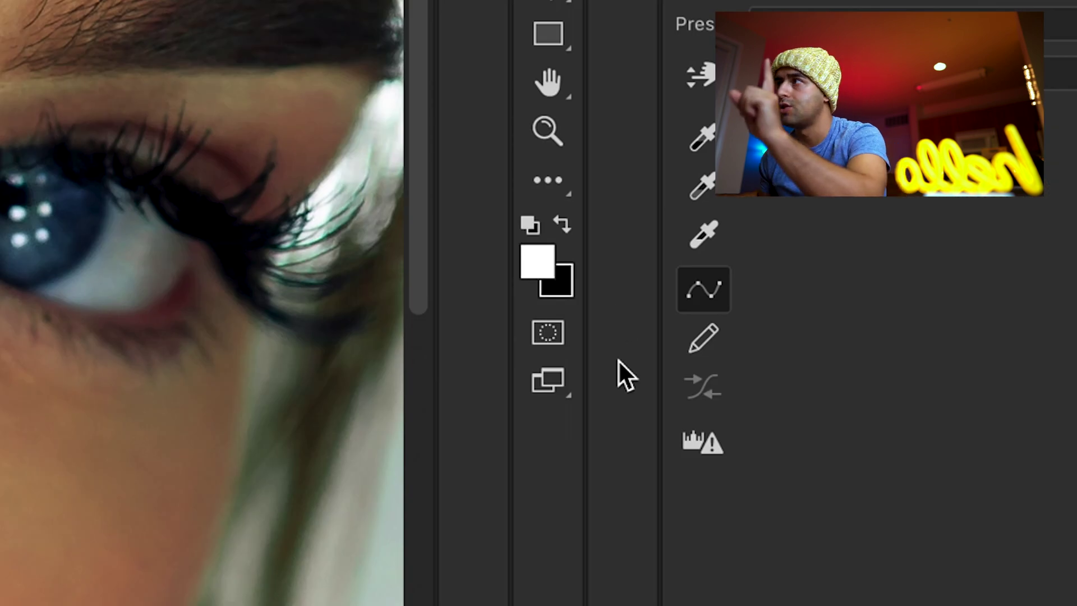
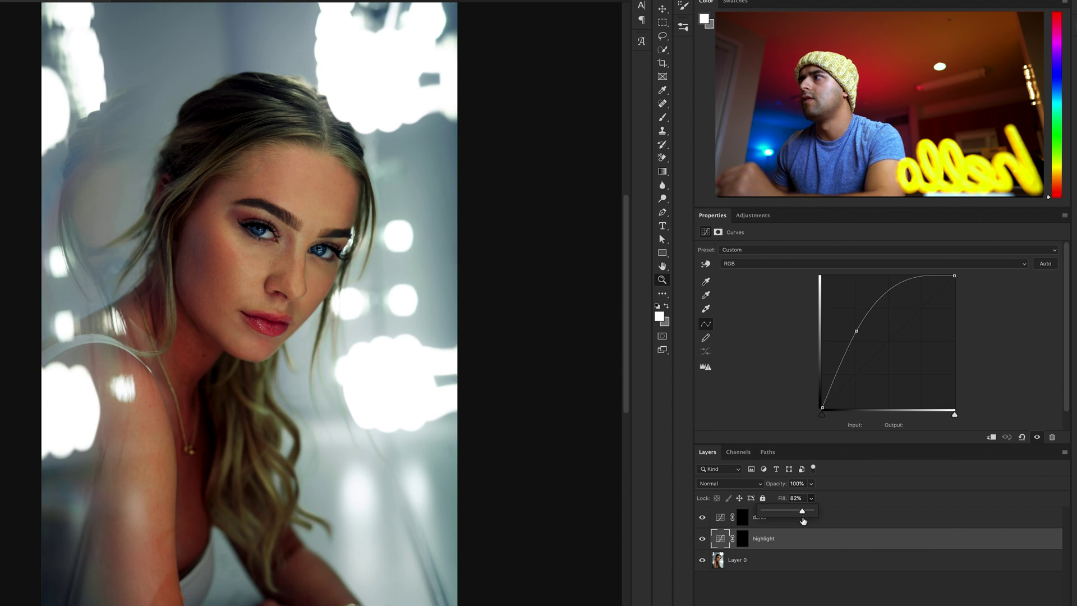
# - Lower the highlight layer's Fill to 73%
pyautogui.moveTo(802, 517); pyautogui.dragTo(800, 514)
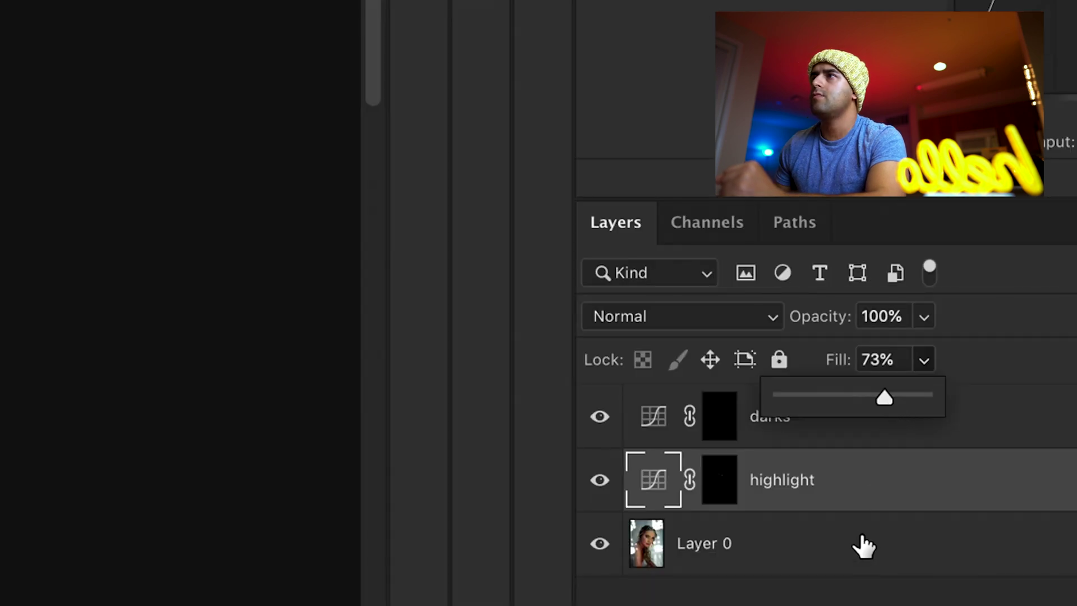
pyautogui.click(850, 598)
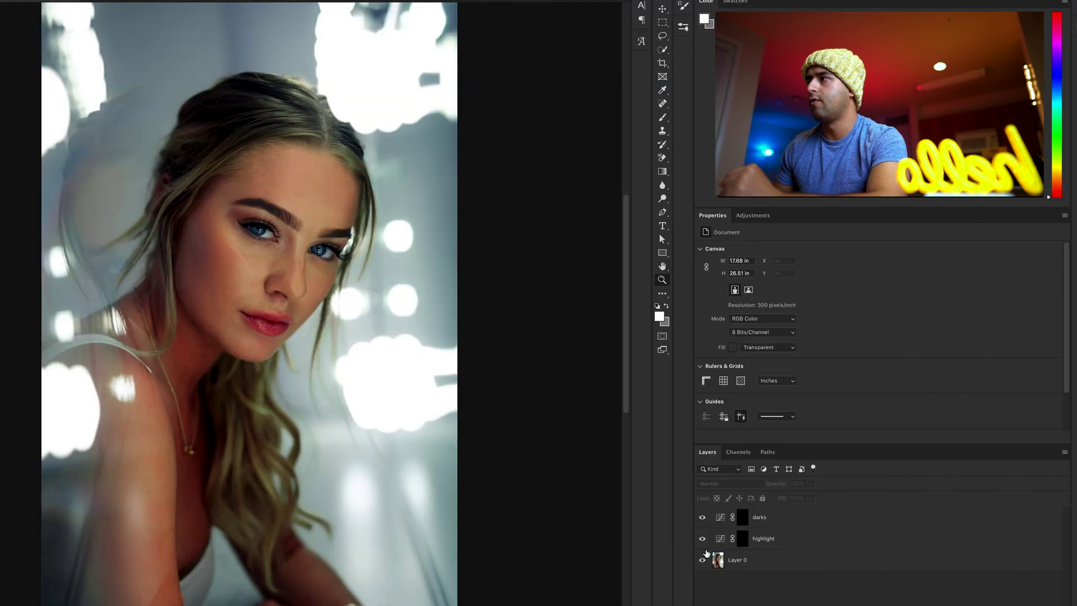
# - Target the highlight layer's mask again and ready the brush with white as the foreground colour
pyautogui.click(742, 539)
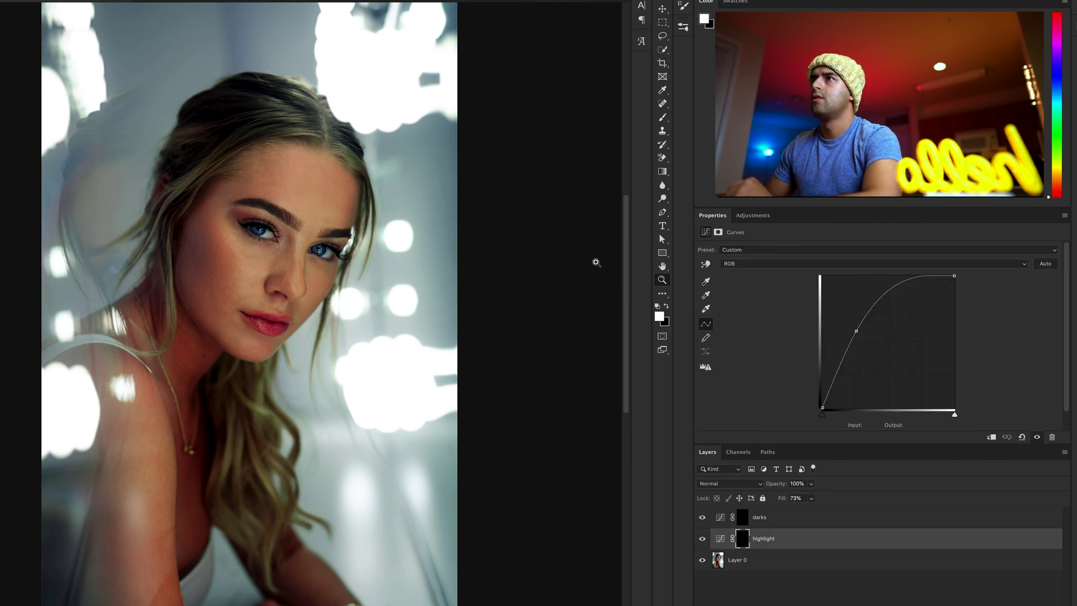
pyautogui.click(243, 256)
pyautogui.click(243, 257)
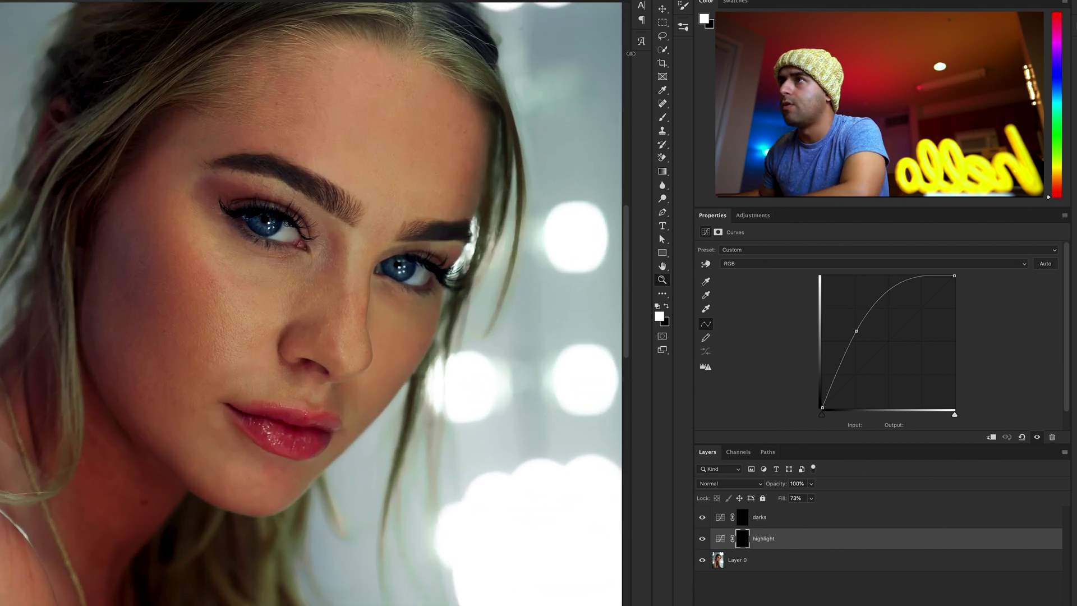
pyautogui.click(662, 118)
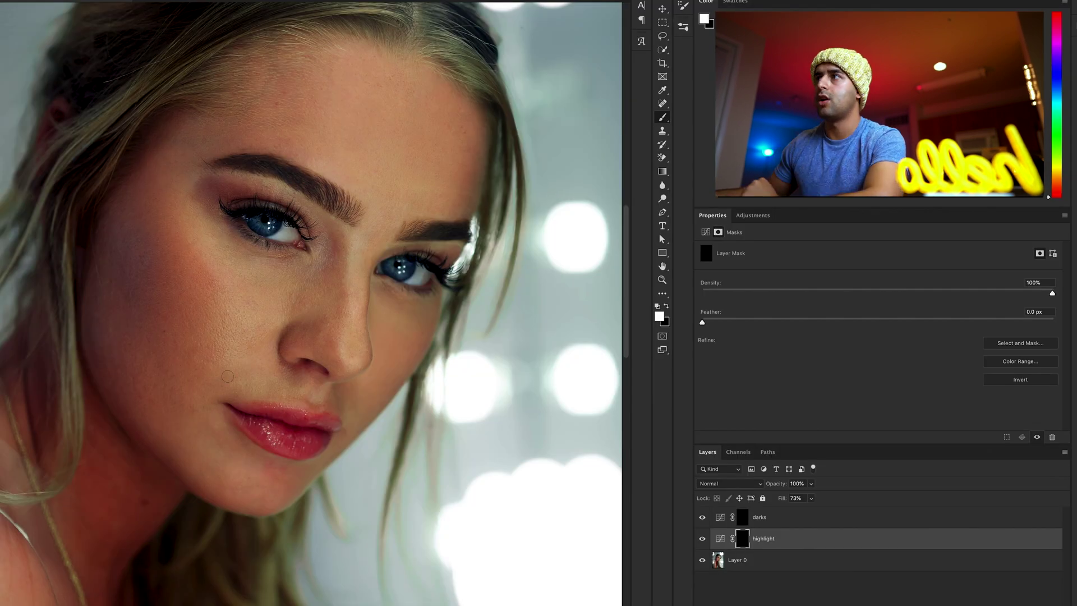
pyautogui.press('x')
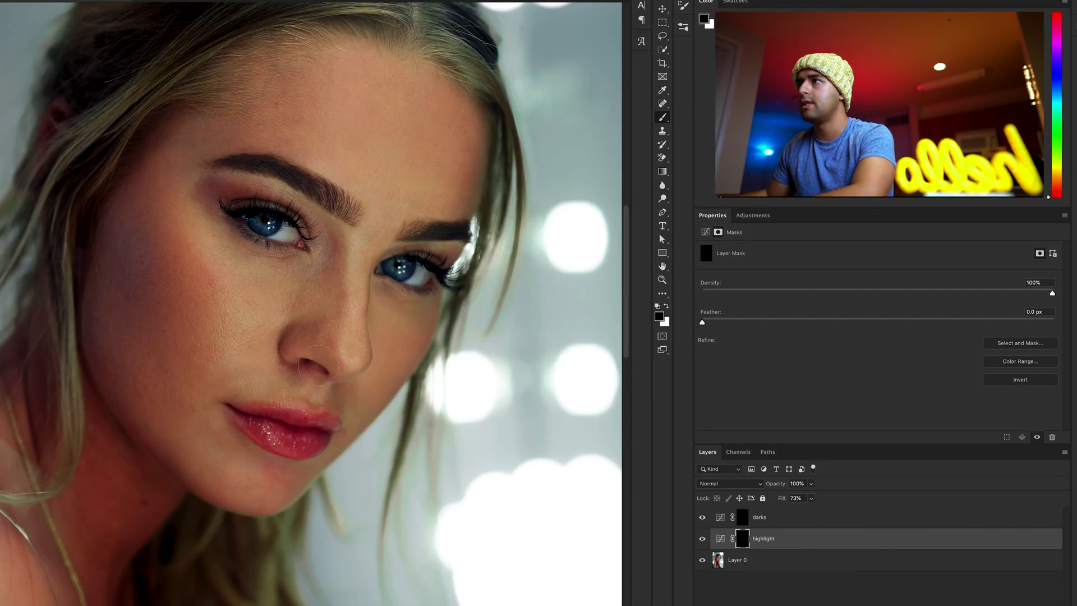
pyautogui.press('x')
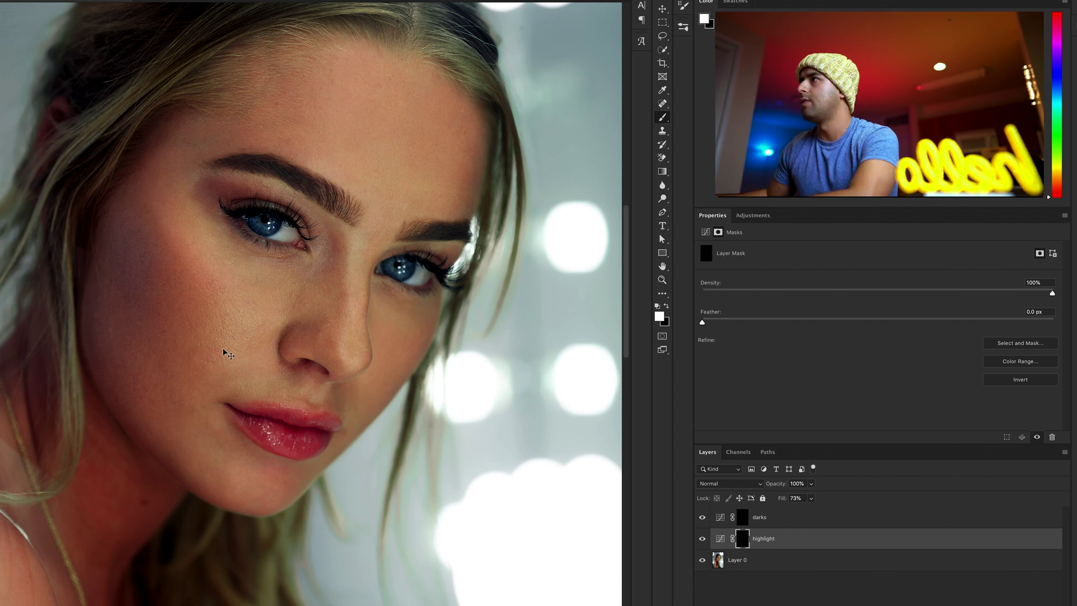
pyautogui.press('z')
pyautogui.hotkey('ctrl', '0')
pyautogui.press('b')
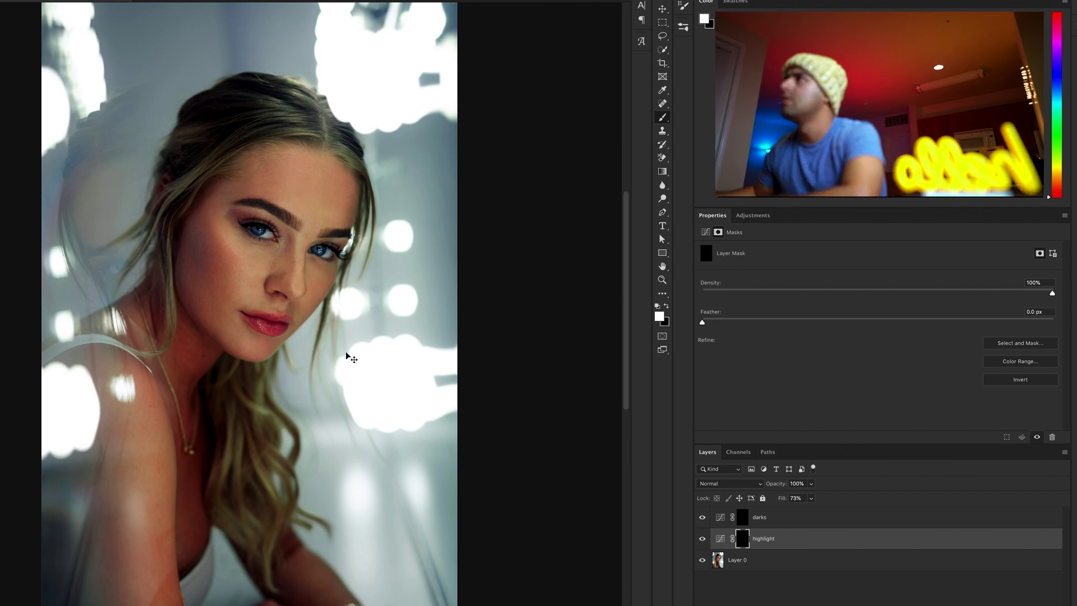
# - Undo the most recent brush strokes on the highlight layer's mask
pyautogui.click(685, 5)
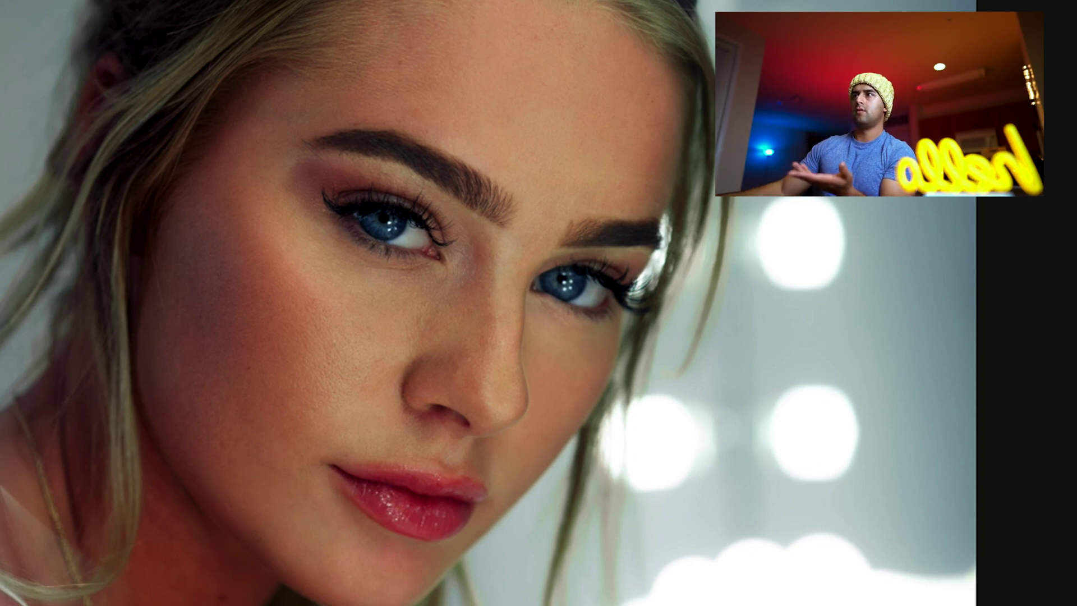
pyautogui.hotkey('ctrl', 'z')
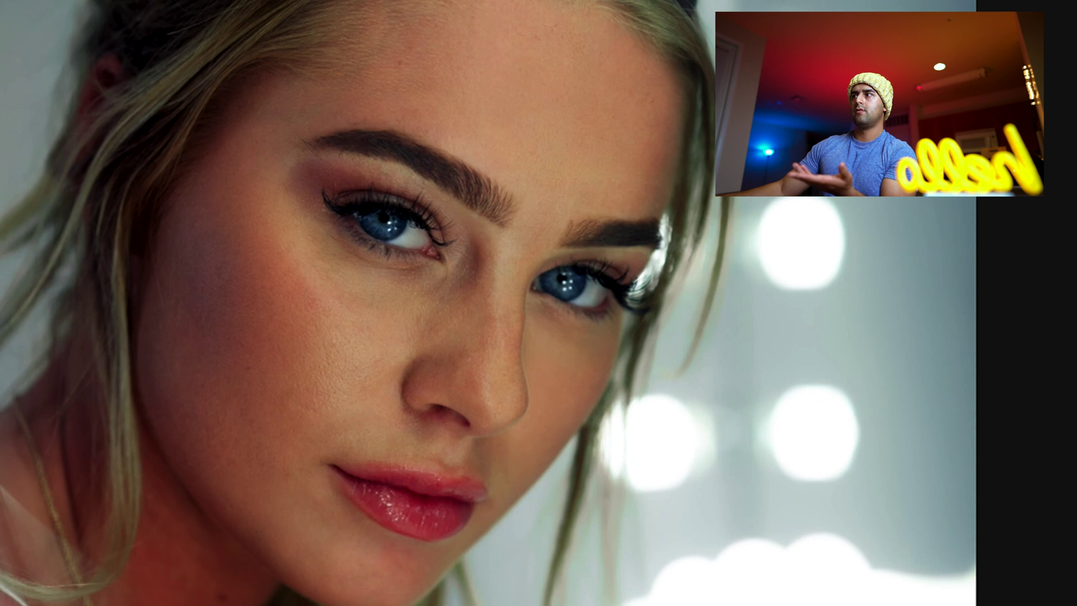
pyautogui.hotkey('ctrl', 'z')
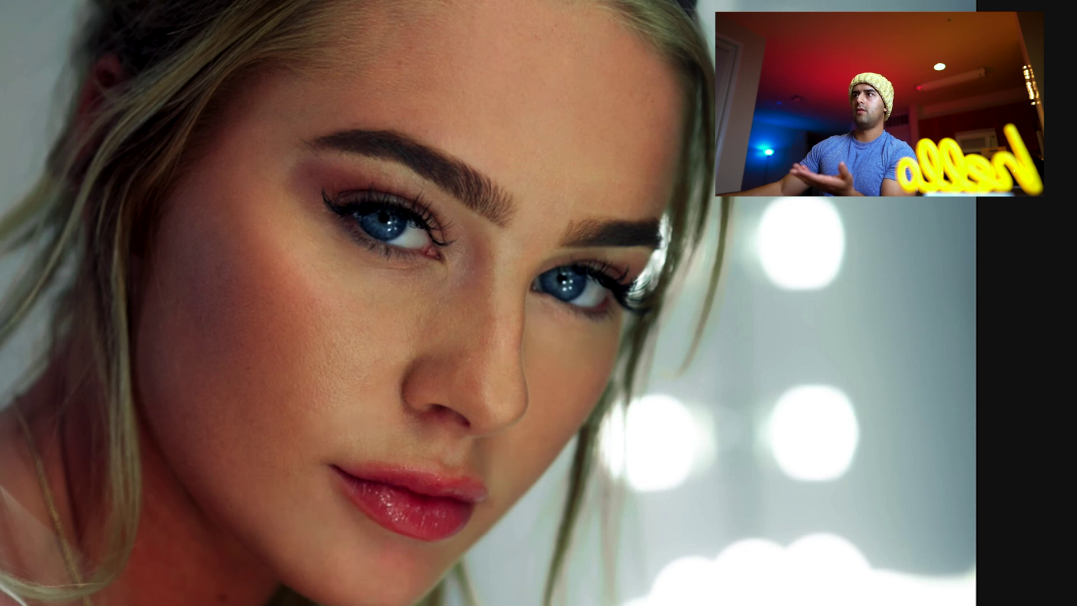
pyautogui.hotkey('ctrl', 'z')
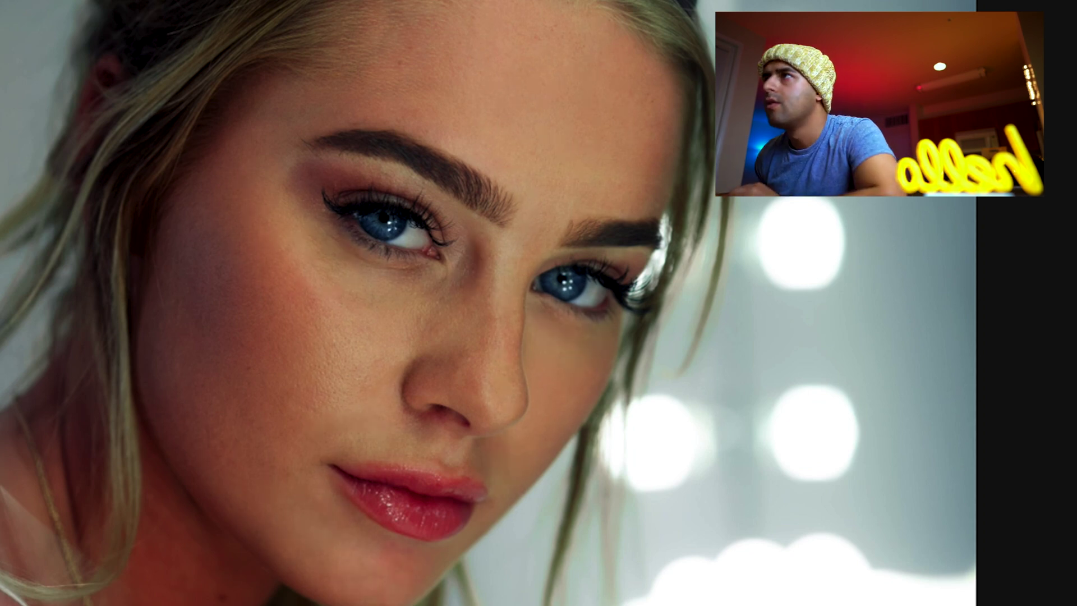
pyautogui.hotkey('ctrl', 'z')
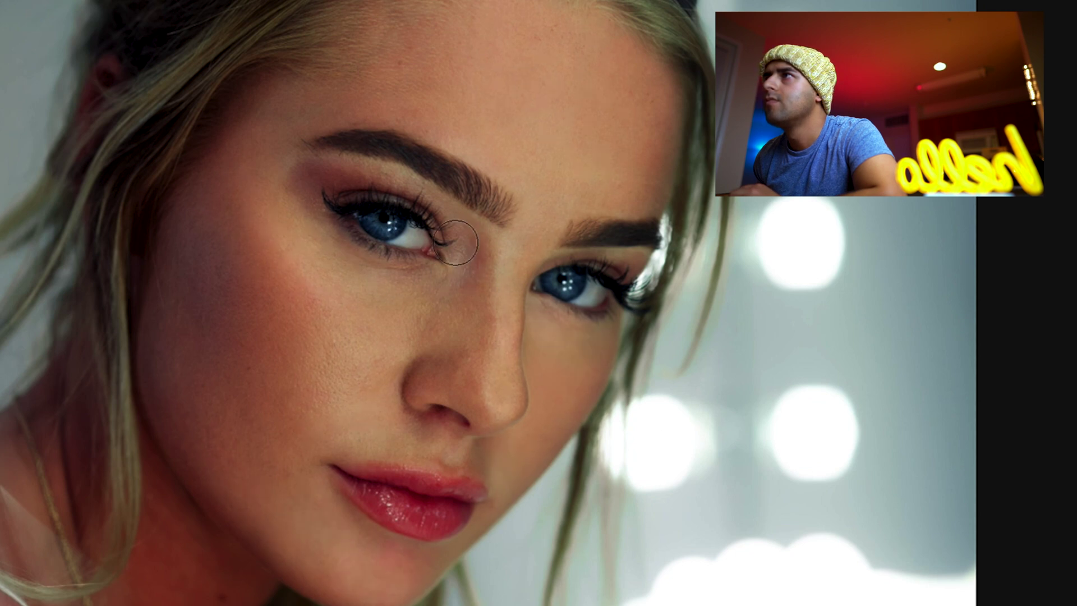
# - Brush white on the highlight mask beside the nose below the inner eye corner, over the nearer iris and under the other eye
pyautogui.moveTo(428, 276)
pyautogui.mouseDown()
pyautogui.moveTo(337, 262)
pyautogui.moveTo(336, 242)
pyautogui.moveTo(348, 245)
pyautogui.moveTo(340, 254)
pyautogui.moveTo(381, 265)
pyautogui.moveTo(331, 227)
pyautogui.moveTo(313, 190)
pyautogui.moveTo(421, 277)
pyautogui.moveTo(382, 285)
pyautogui.moveTo(317, 248)
pyautogui.moveTo(421, 323)
pyautogui.moveTo(440, 293)
pyautogui.mouseUp()
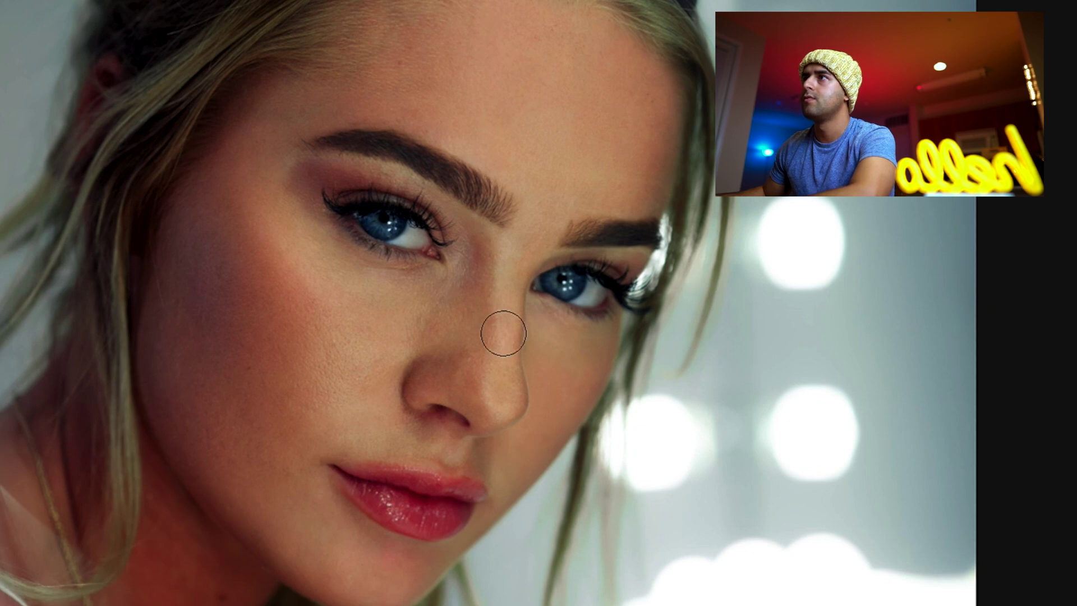
pyautogui.moveTo(393, 227)
pyautogui.mouseDown()
pyautogui.moveTo(382, 216)
pyautogui.moveTo(399, 219)
pyautogui.moveTo(370, 223)
pyautogui.mouseUp()
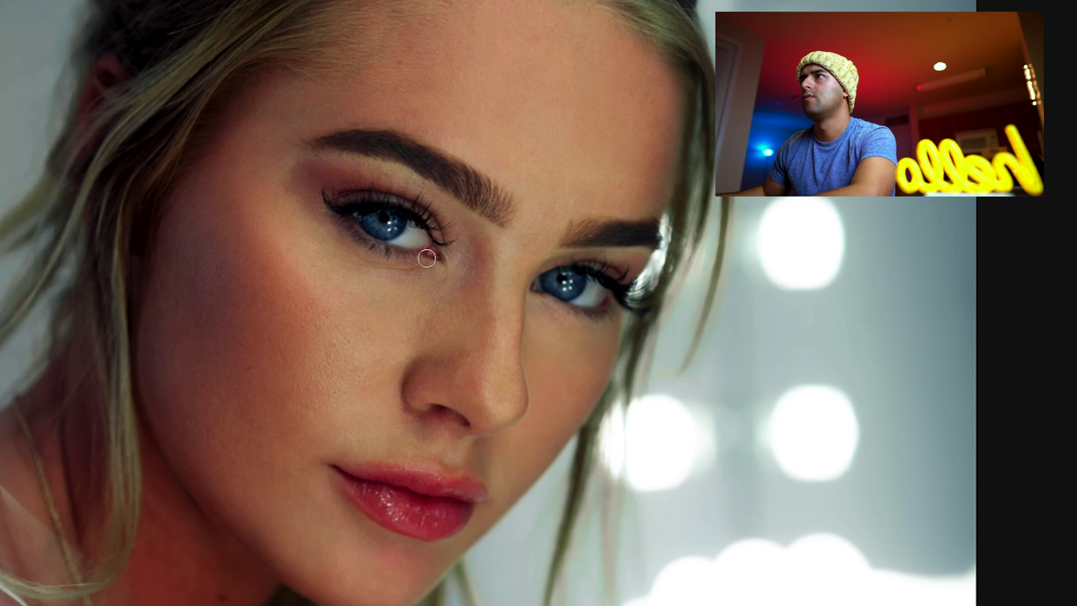
pyautogui.moveTo(576, 317)
pyautogui.mouseDown()
pyautogui.moveTo(551, 279)
pyautogui.moveTo(565, 290)
pyautogui.moveTo(554, 277)
pyautogui.moveTo(579, 269)
pyautogui.moveTo(619, 294)
pyautogui.moveTo(597, 298)
pyautogui.mouseUp()
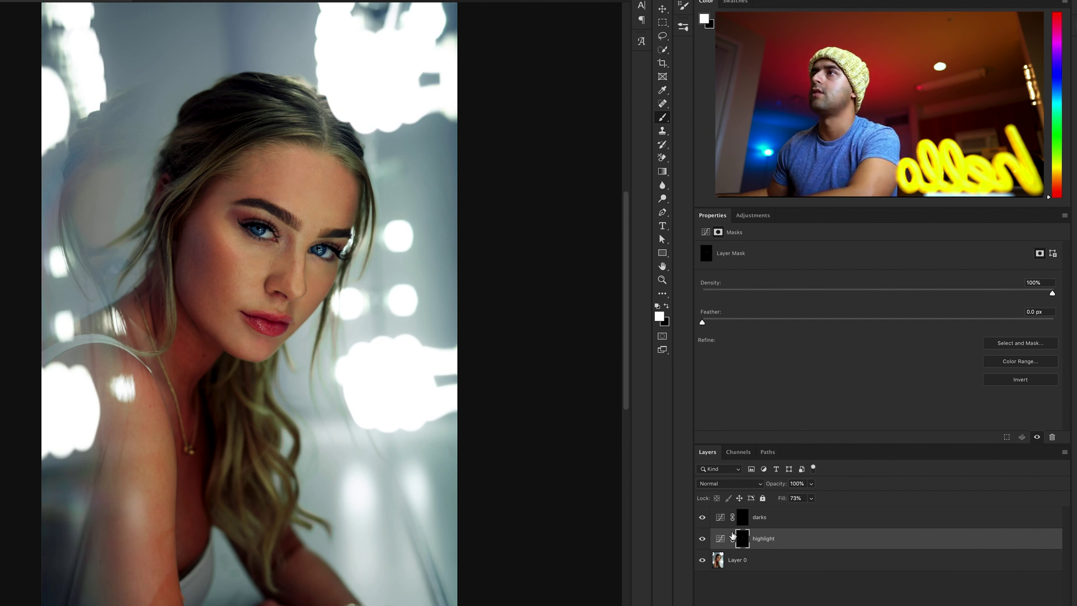
# - Select the darks Curves layer and shrink the brush for burning shadow areas on the face
pyautogui.click(749, 517)
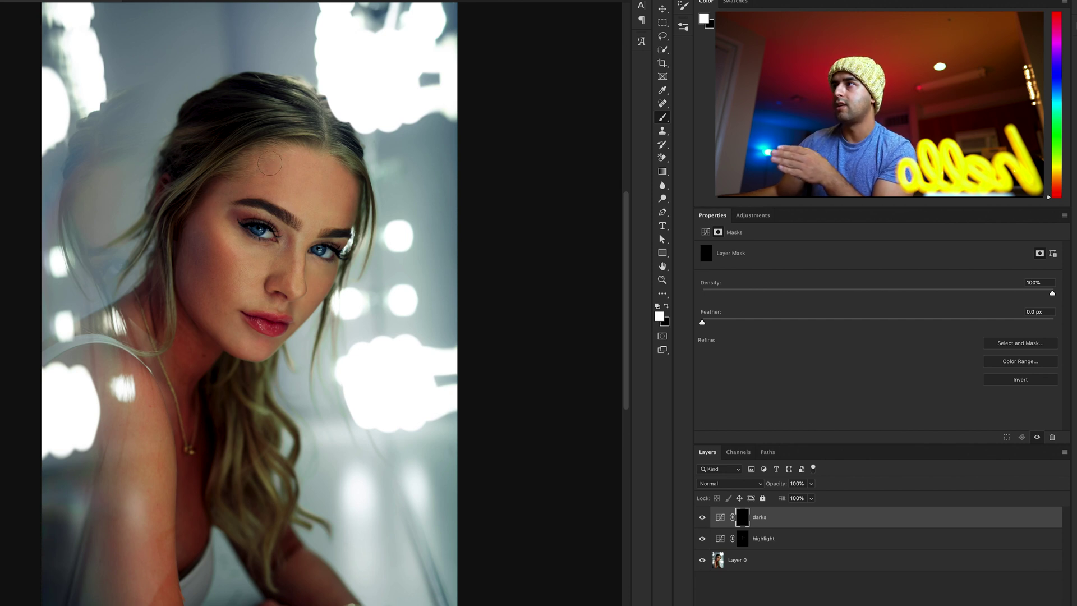
pyautogui.click(721, 517)
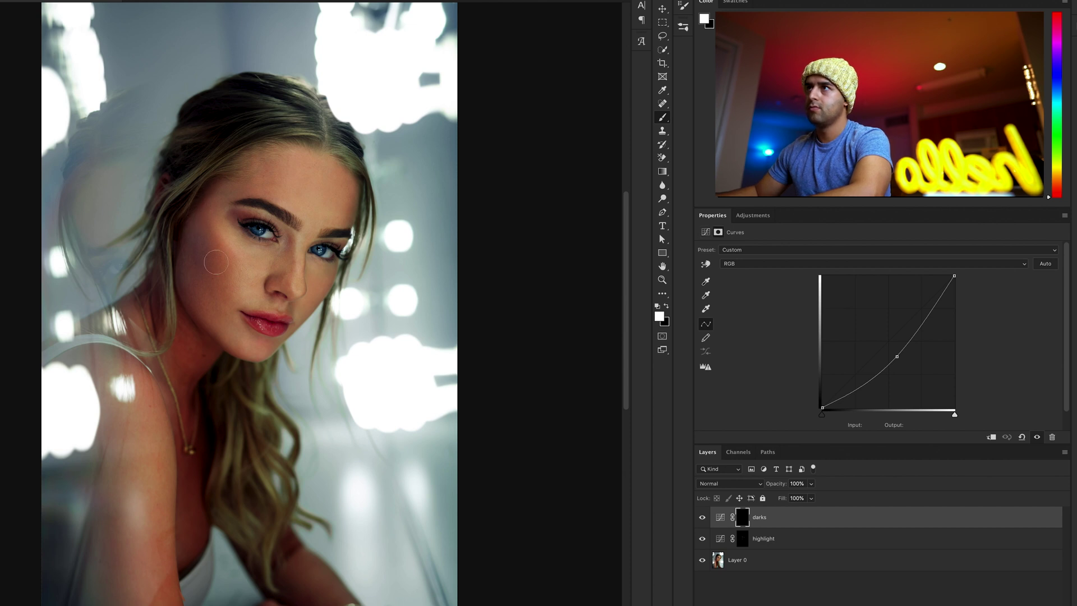
pyautogui.press('[')
pyautogui.press('[')
pyautogui.press('[')
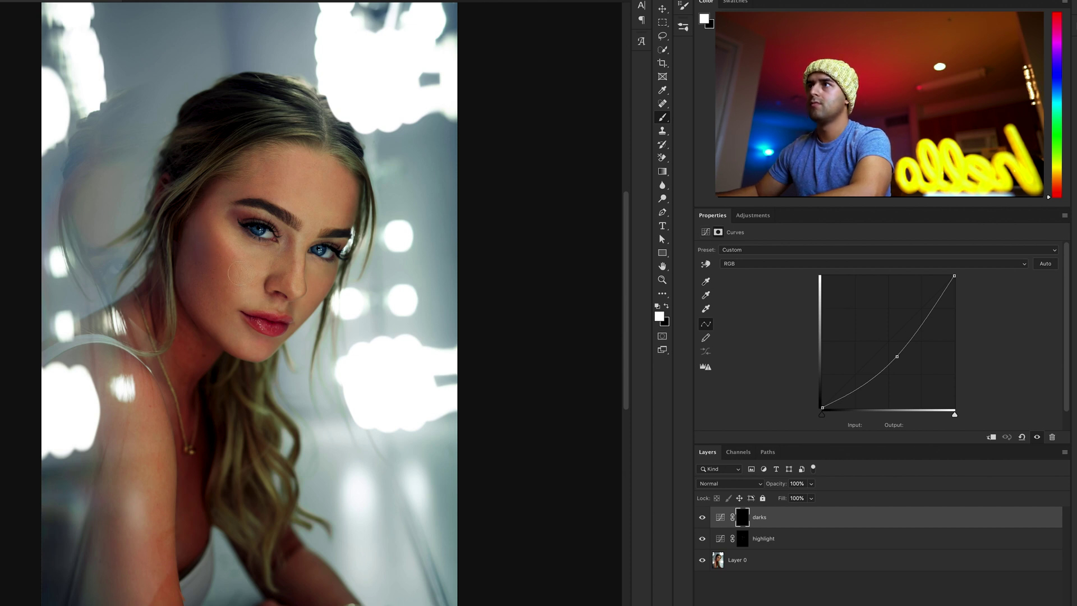